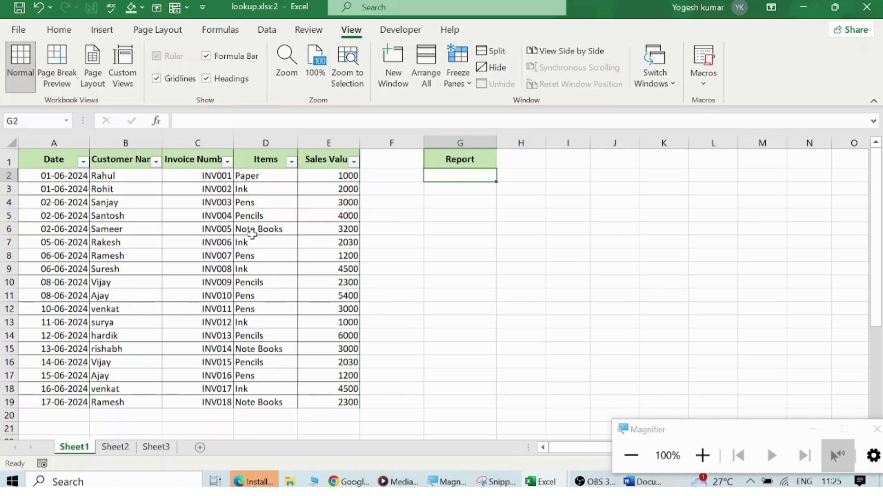
- Enter =UNIQUE(B:B) in G2 under the Report header to list the distinct customer names
click(493, 326)
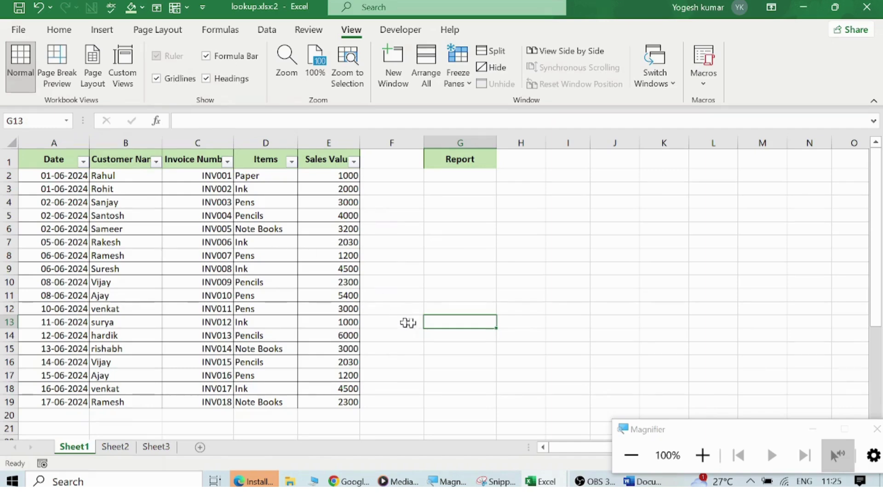
click(690, 452)
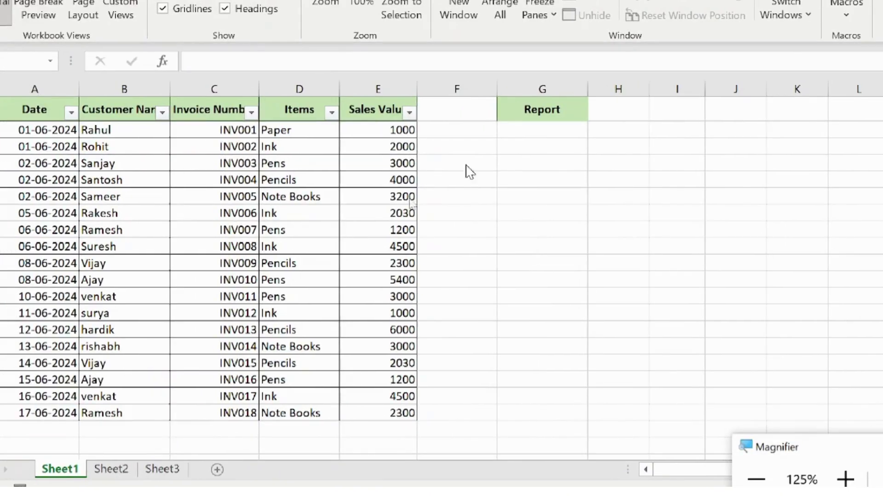
click(561, 127)
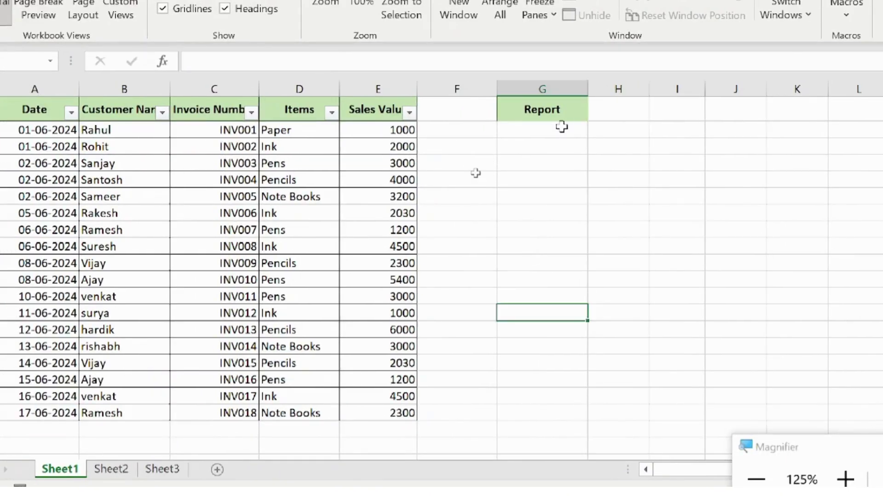
text(=)
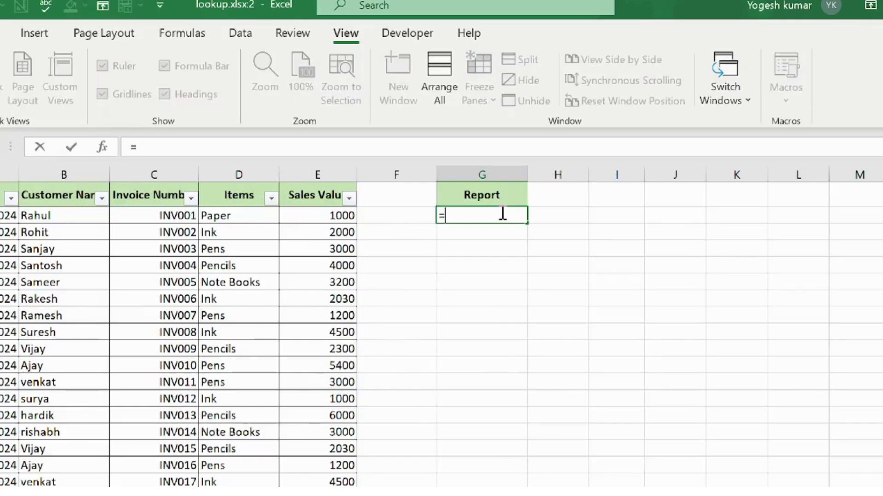
text(uni)
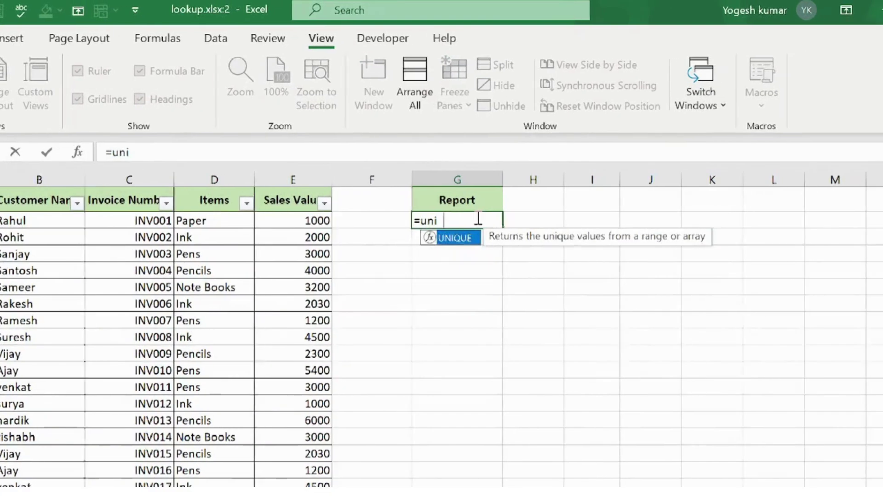
text(que()
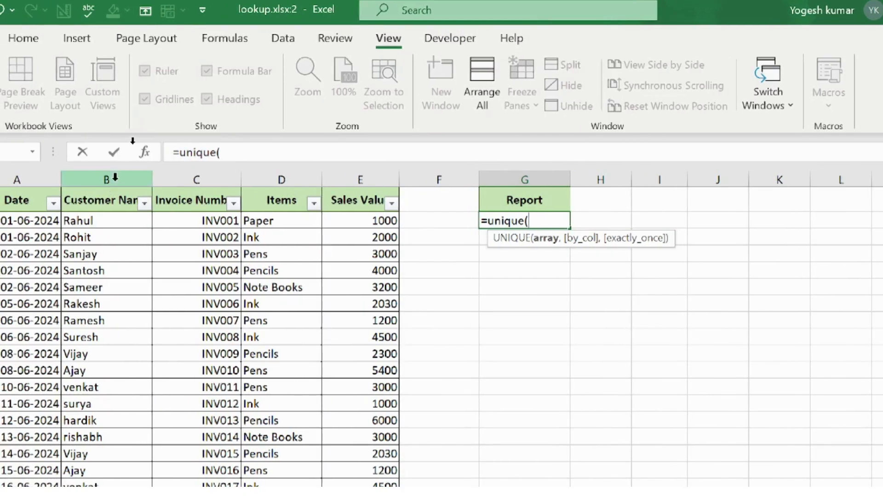
click(115, 178)
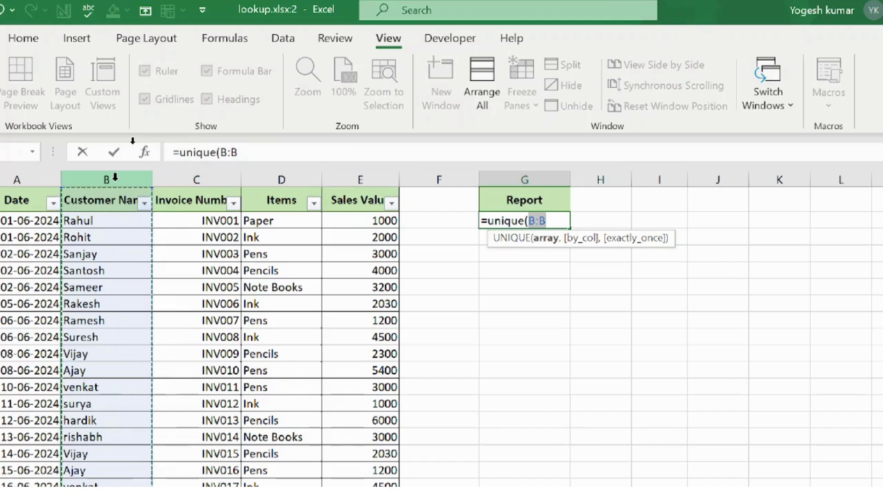
text())
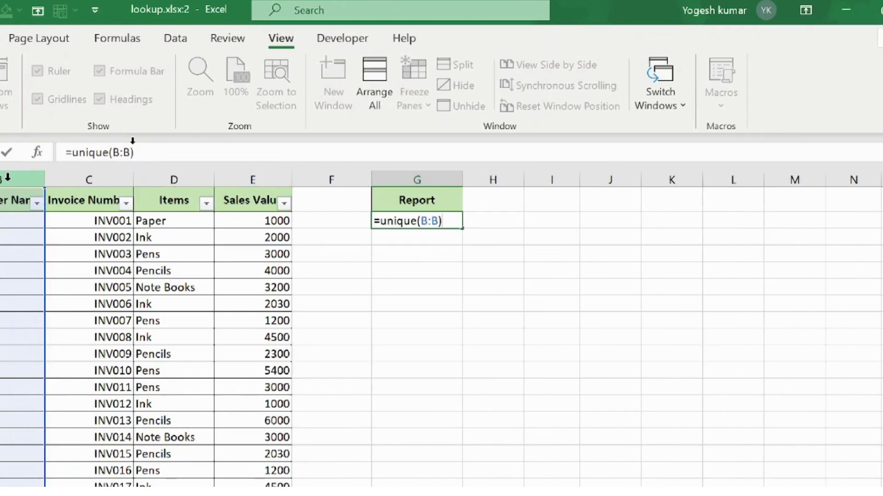
key(Return)
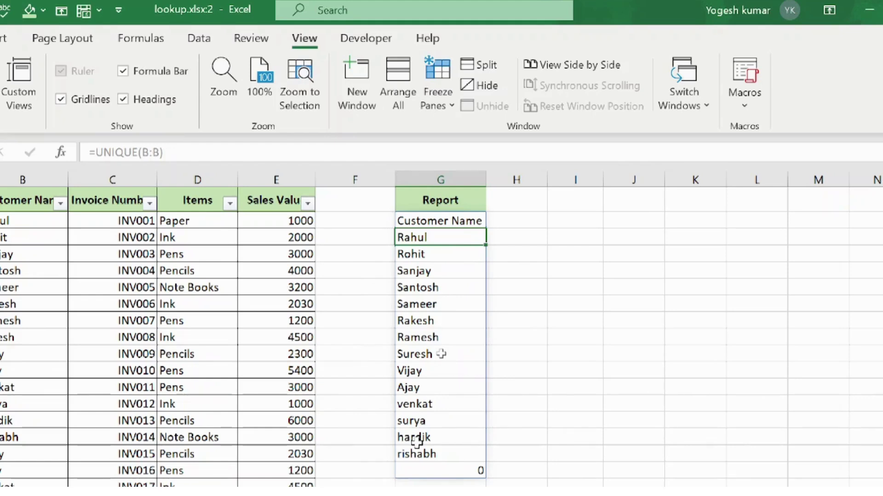
- Enter =TRANSPOSE(UNIQUE(D:D)) in H1 to lay out the distinct items across the header row
click(502, 198)
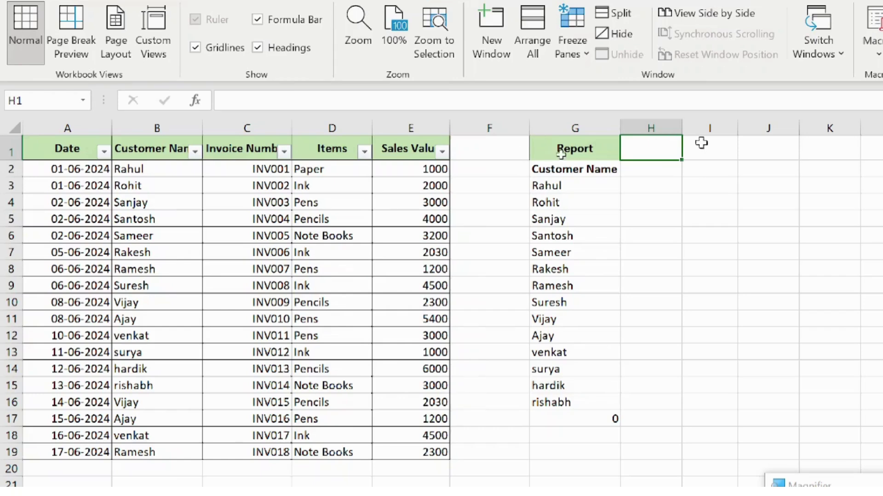
text(=)
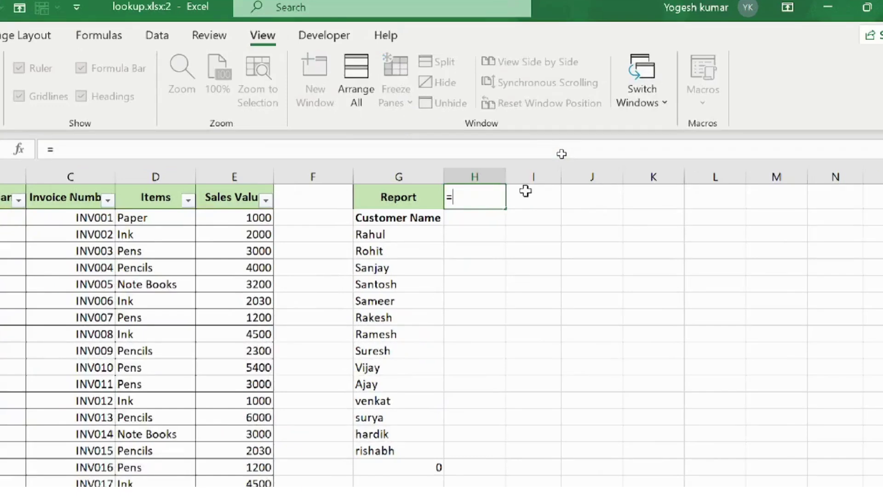
text(Tran)
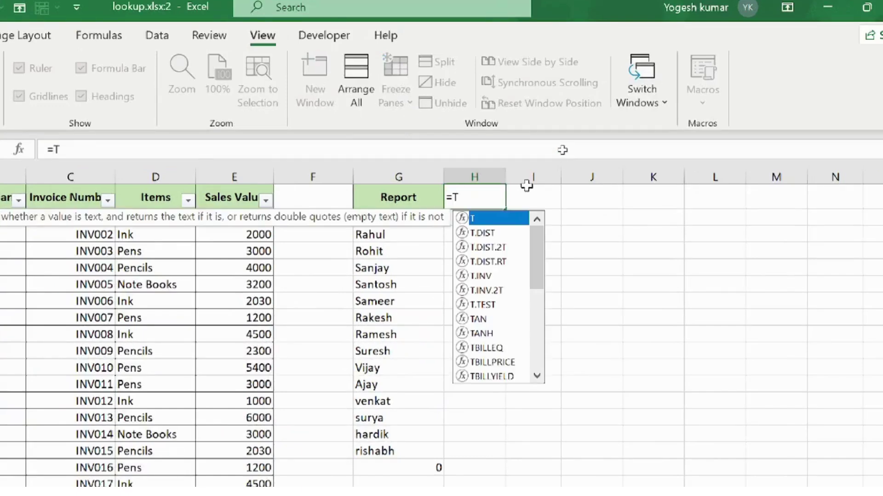
text(spose)
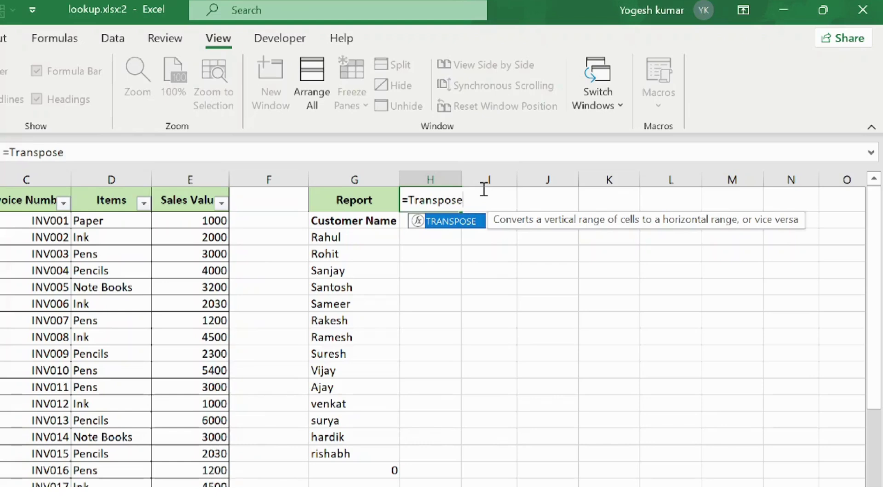
text((Un)
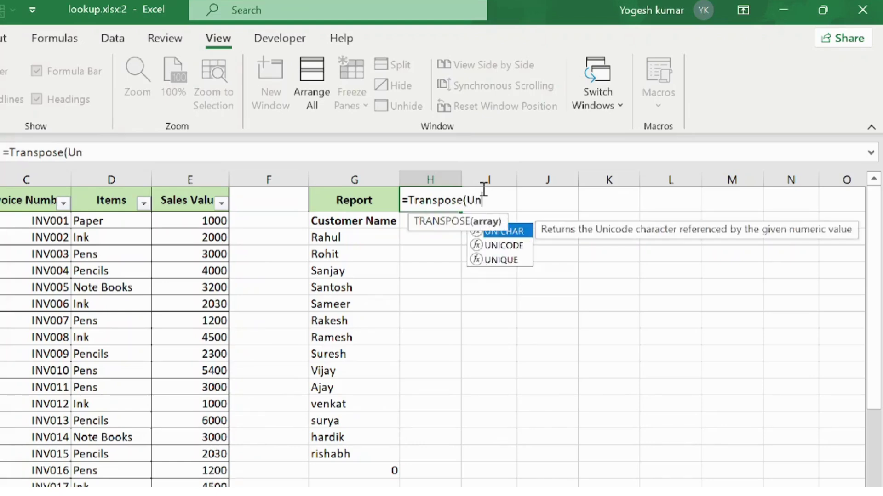
text(ique()
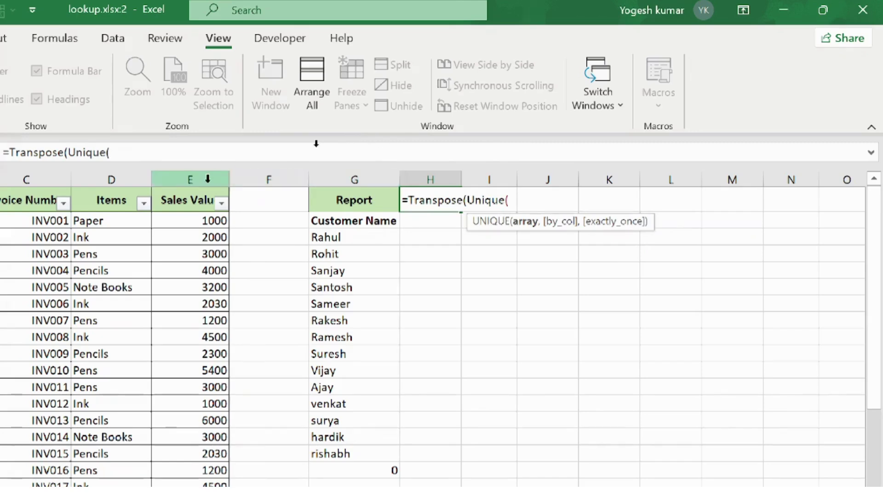
click(117, 177)
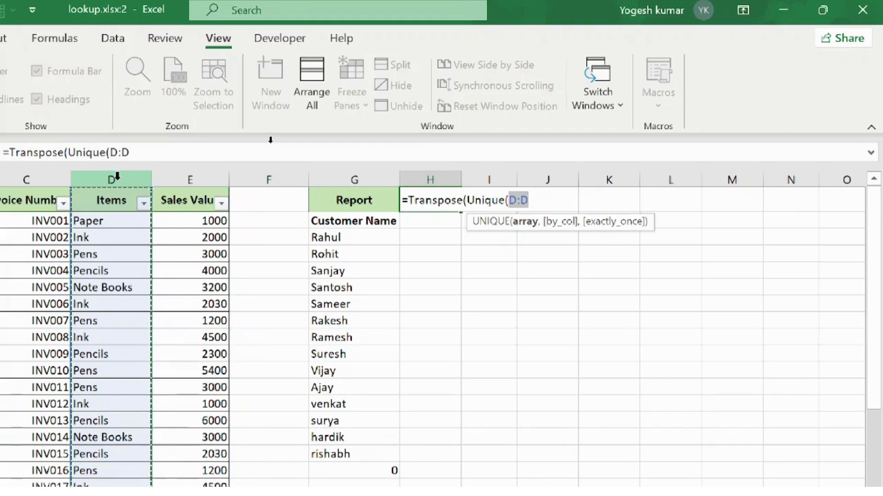
text())
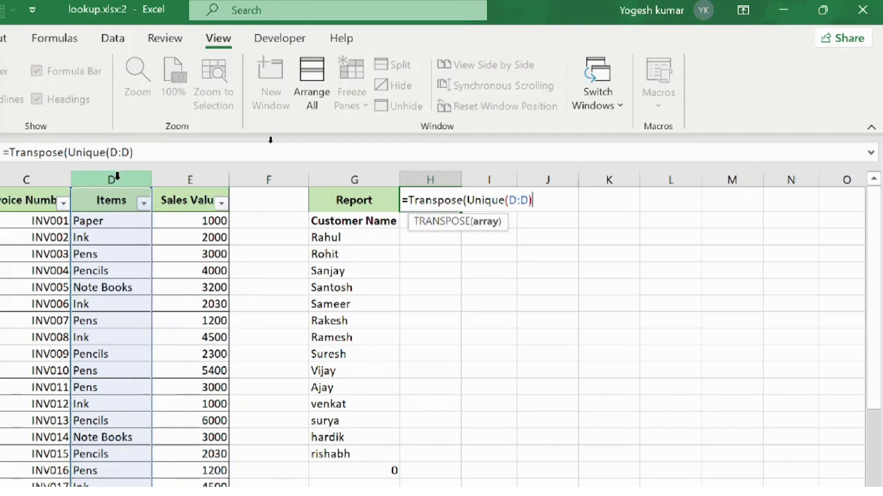
text())
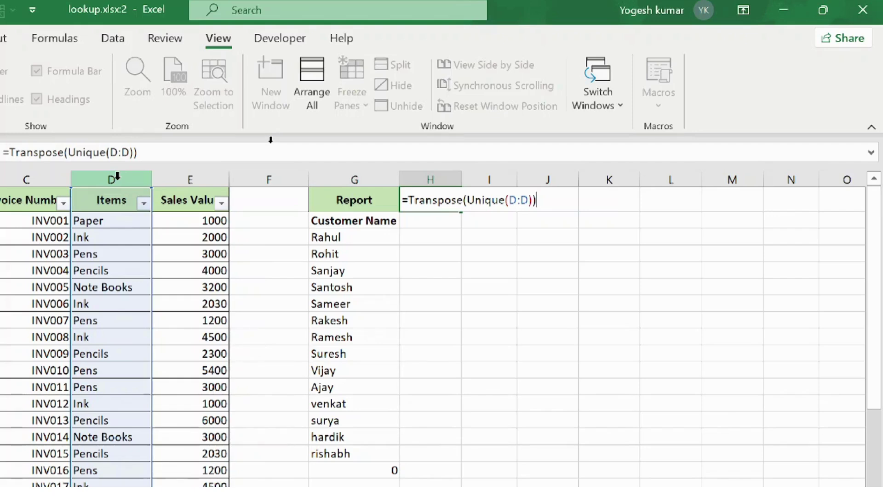
key(Return)
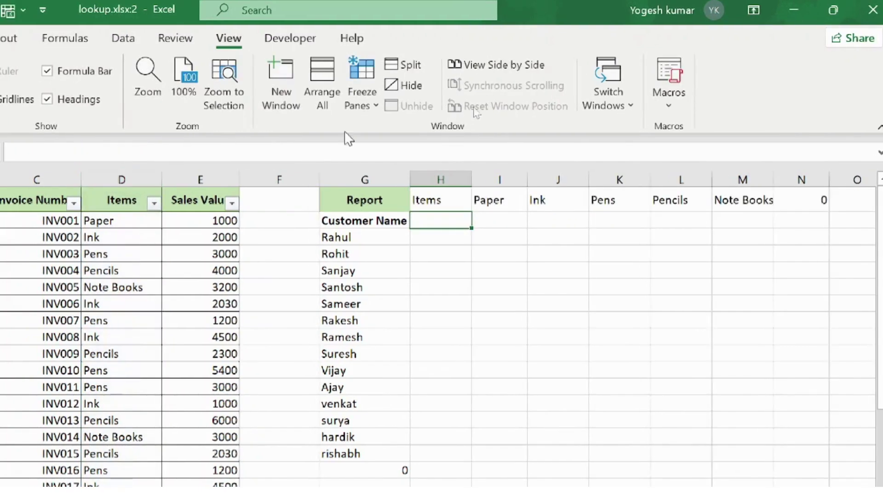
- Make the Items header in H1 bold and enter the label Totals in H2 below it
click(436, 201)
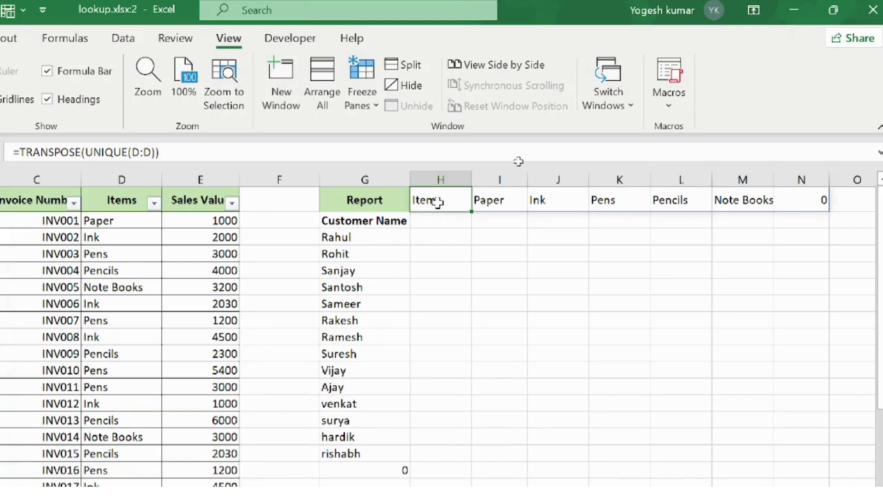
key(ctrl+b)
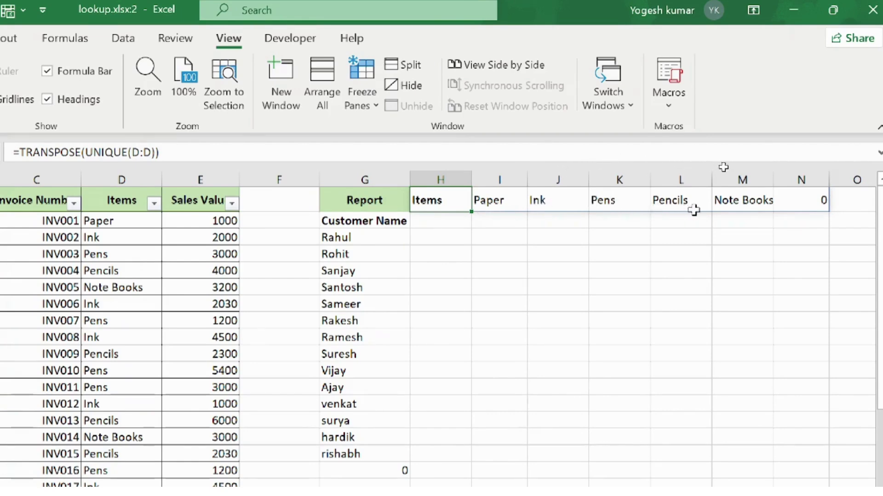
click(444, 220)
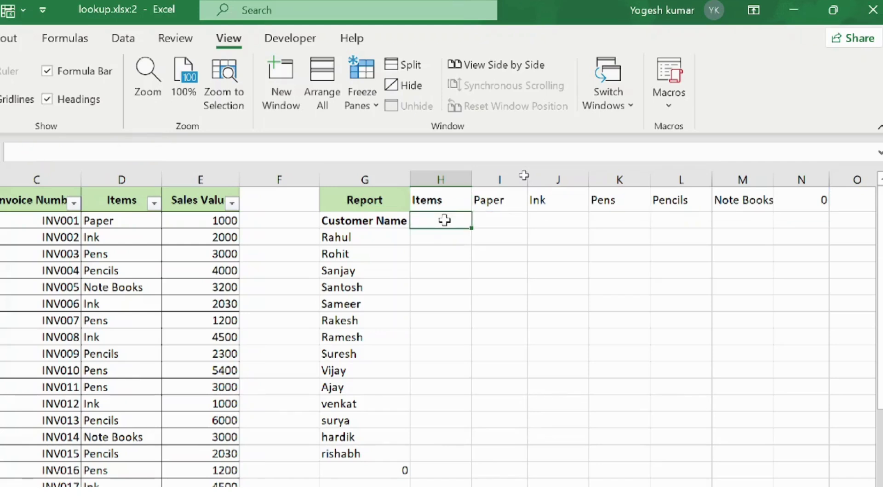
text(Tot)
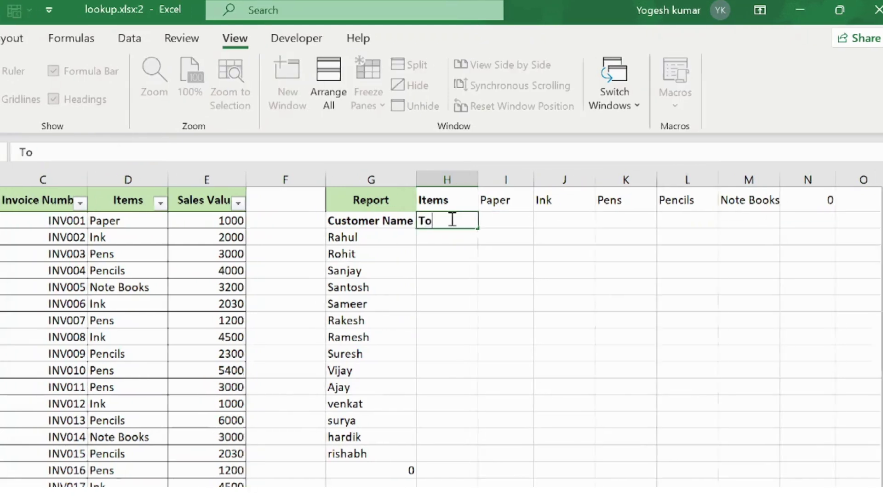
text(als)
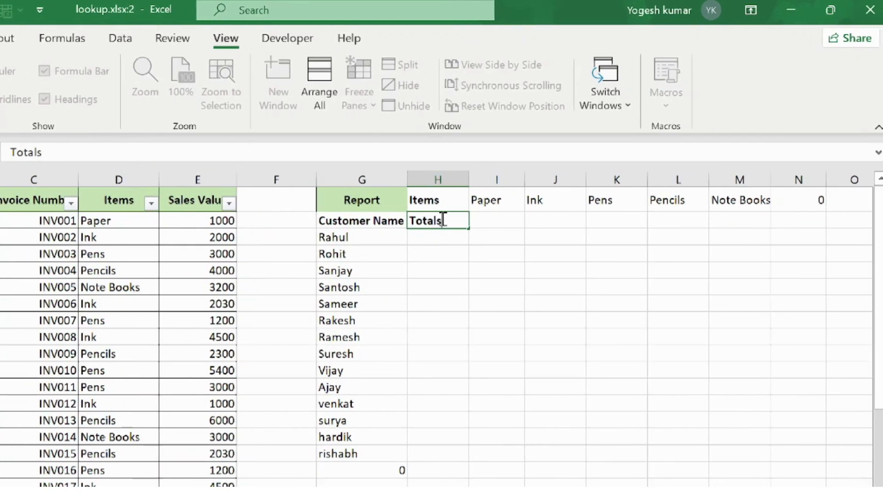
key(Return)
- Start a SUMIFS formula in I3 with the Sales Value column E:E as the sum range
click(441, 219)
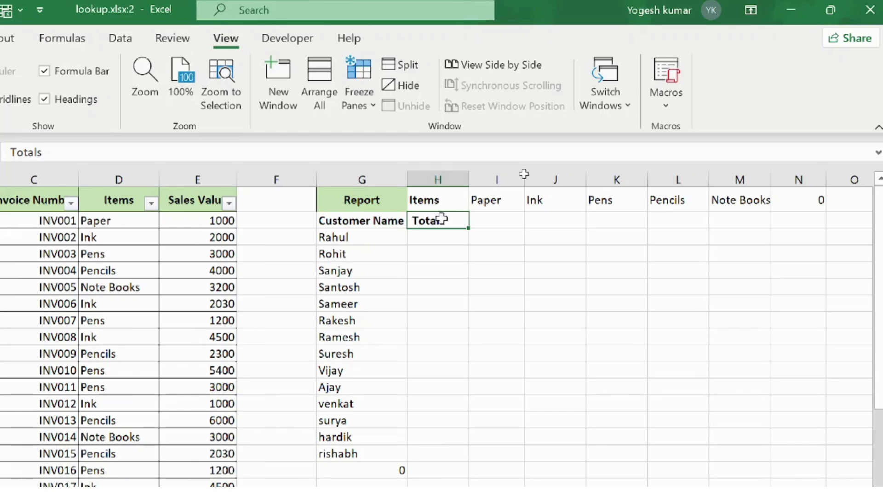
key(Right)
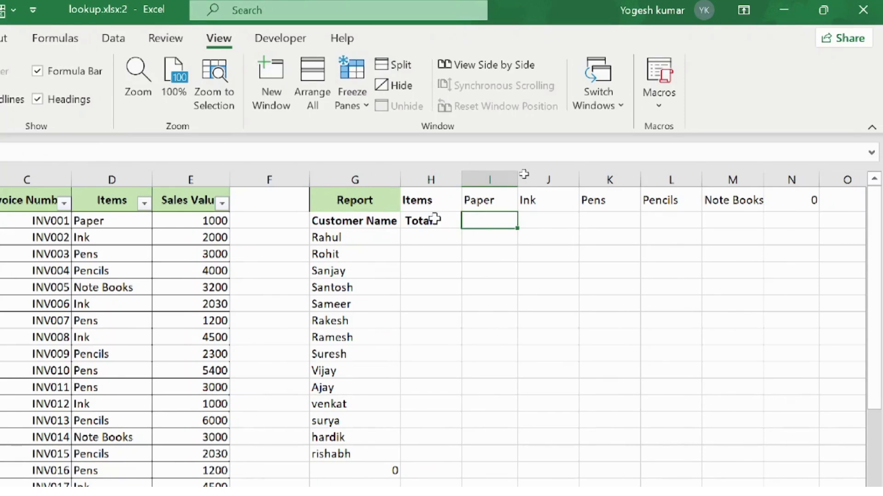
key(Down)
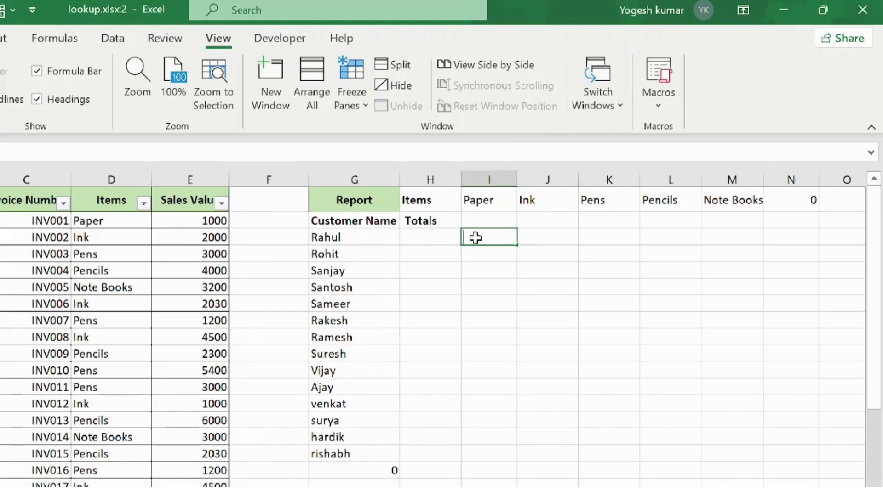
text(=sumifs)
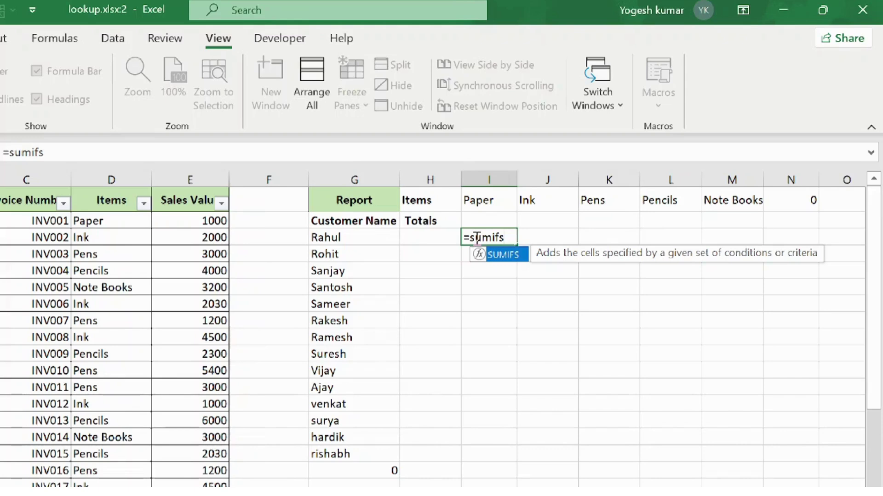
text(()
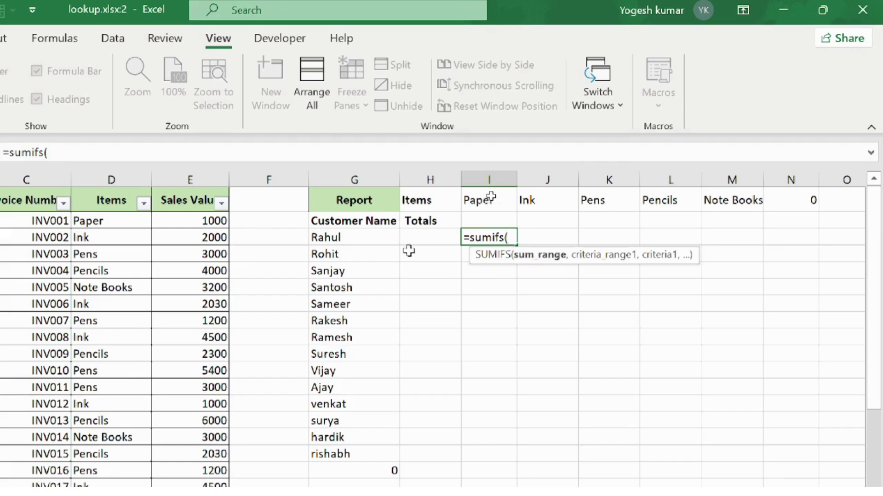
click(189, 171)
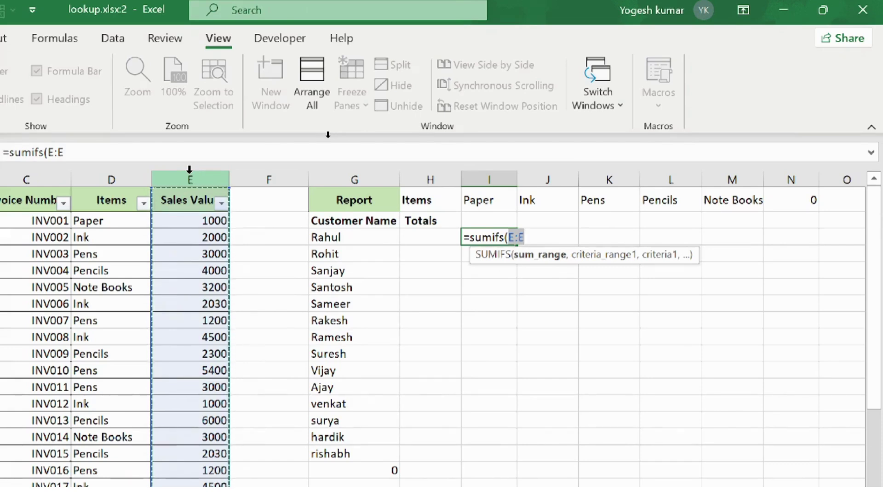
key(Right)
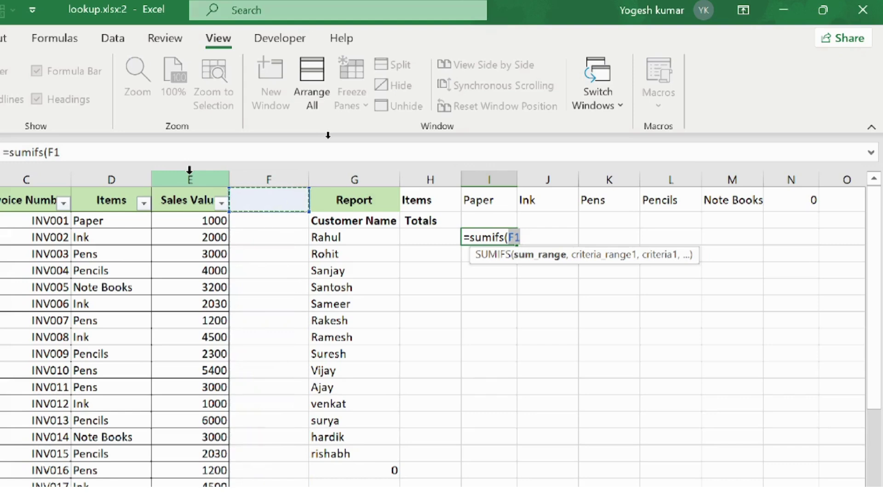
click(189, 171)
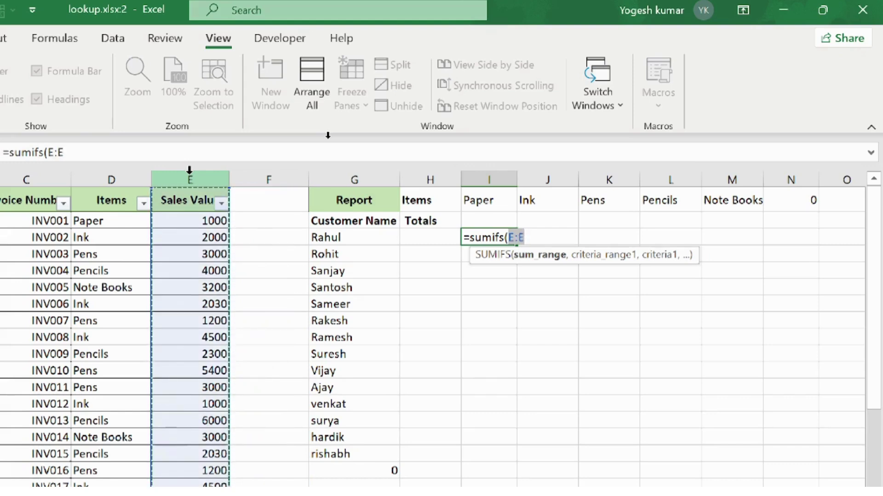
text(,)
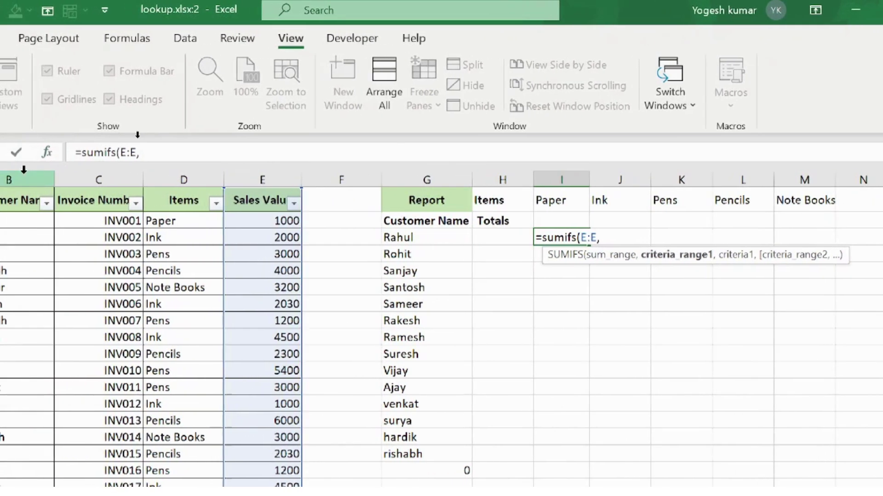
- Add the first criterion to the SUMIFS formula in I3, matching the Customer Name column B:B against G3
click(25, 170)
click(100, 175)
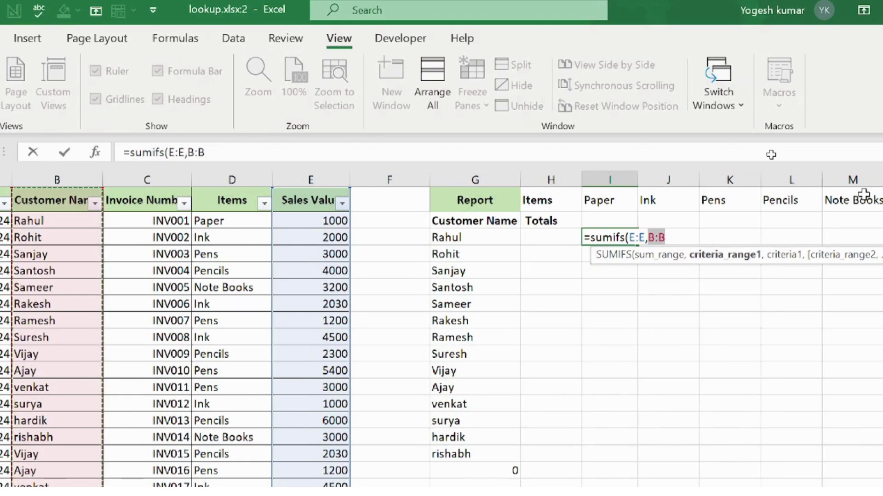
text(,)
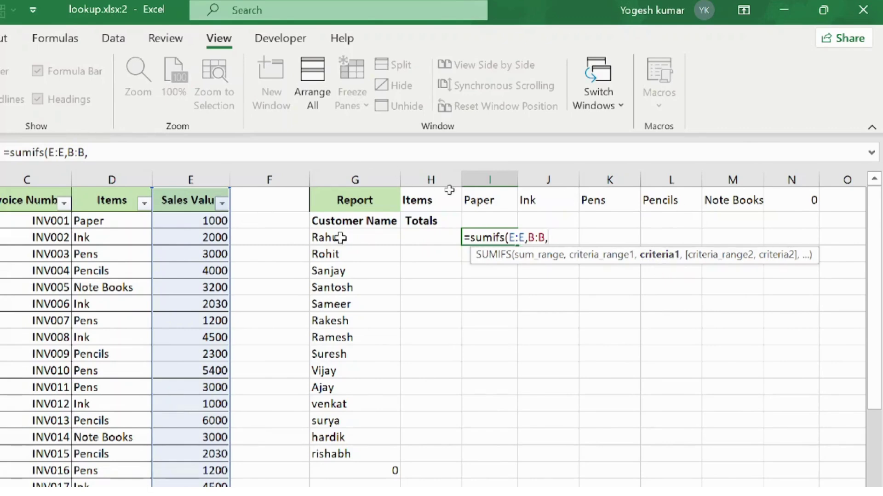
click(351, 238)
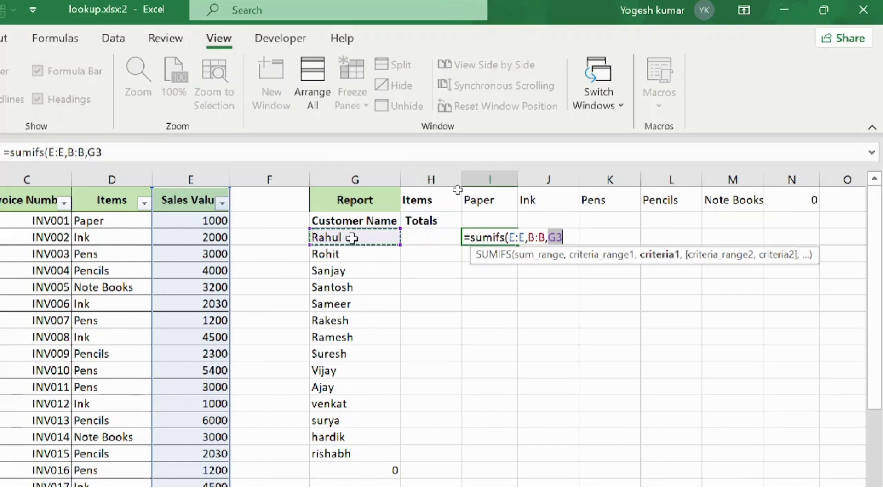
text(,)
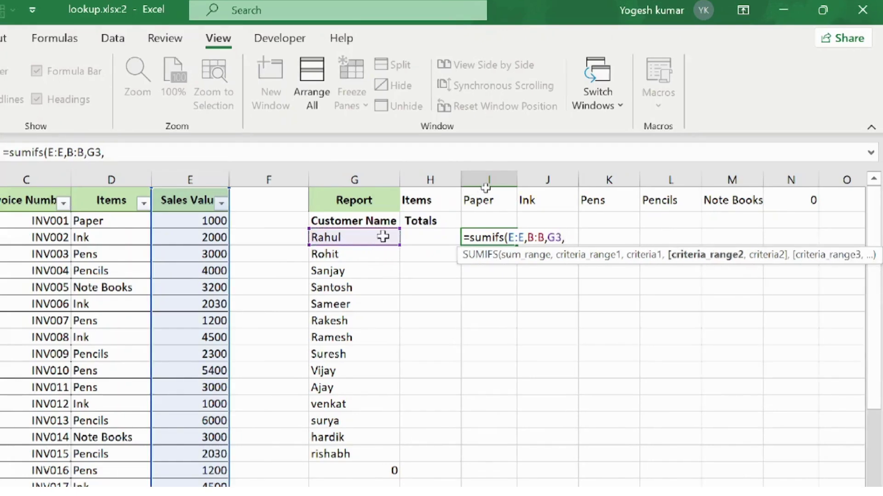
- Add the Items column D:D with criterion I1 to the SUMIFS formula in I3 and complete it
click(100, 178)
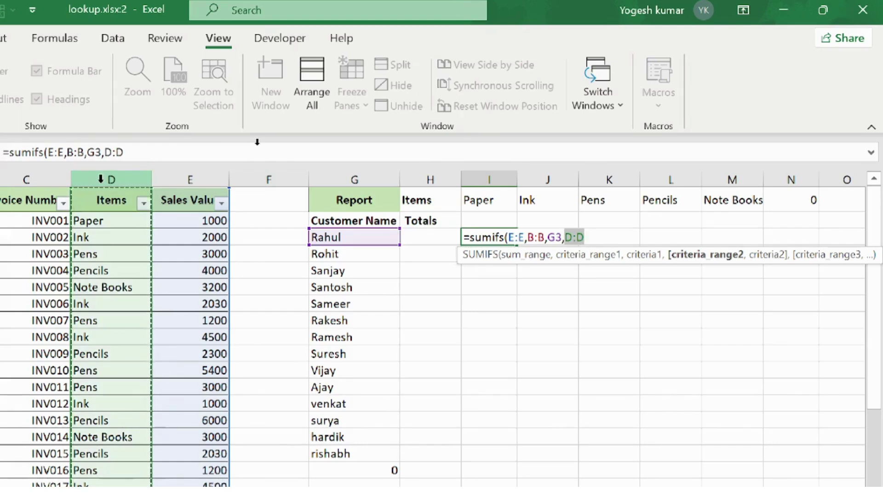
text(,)
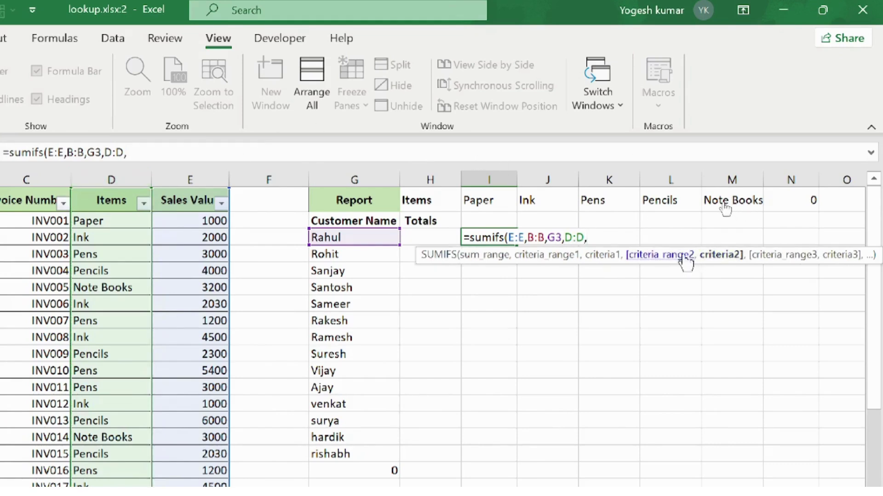
click(474, 201)
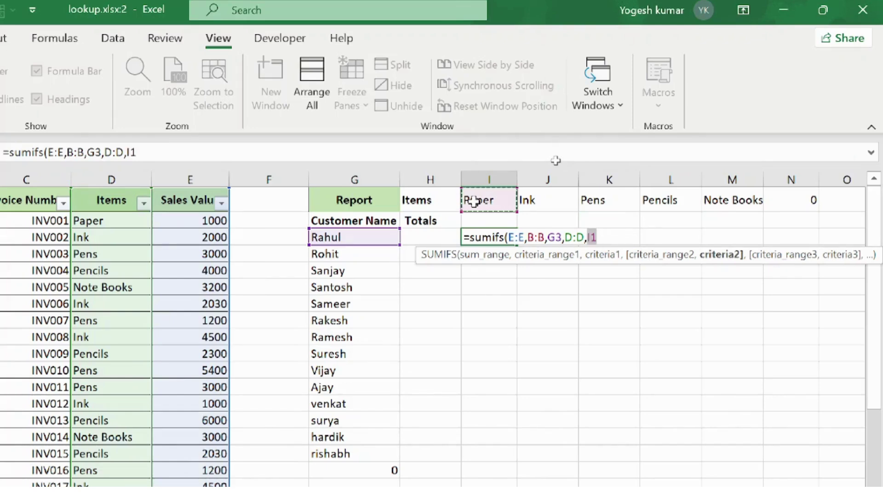
text())
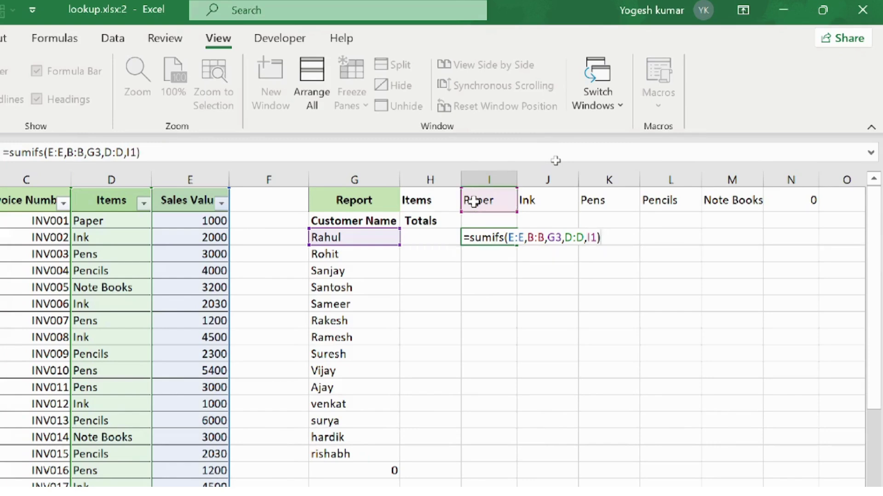
key(Return)
key(Up)
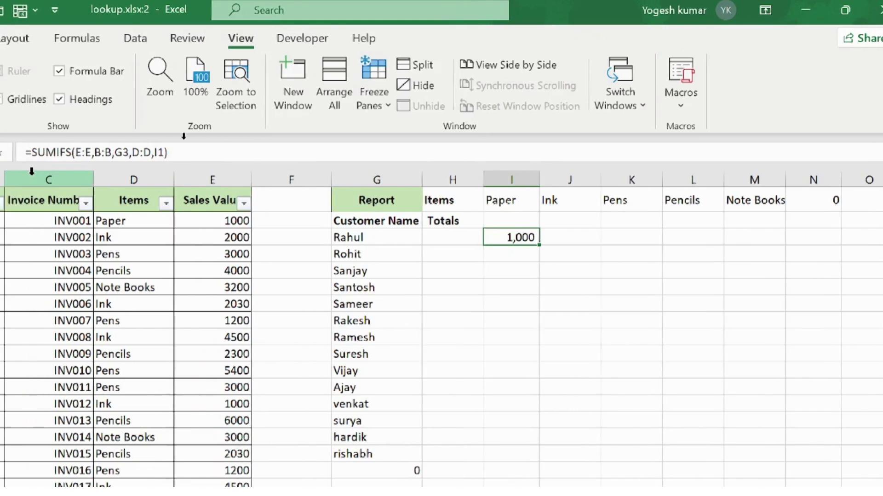
- Make the three column ranges in the I3 SUMIFS formula absolute as $E:$E, $B:$B and $D:$D
double_click(91, 153)
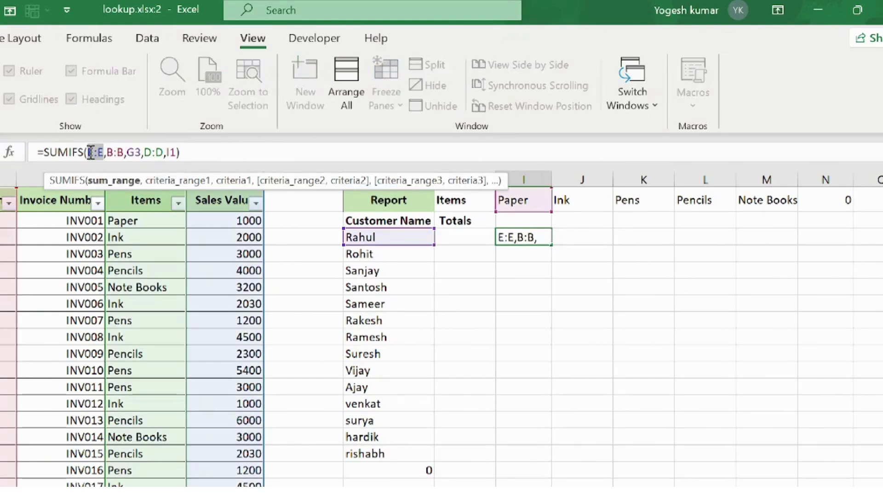
key(F4)
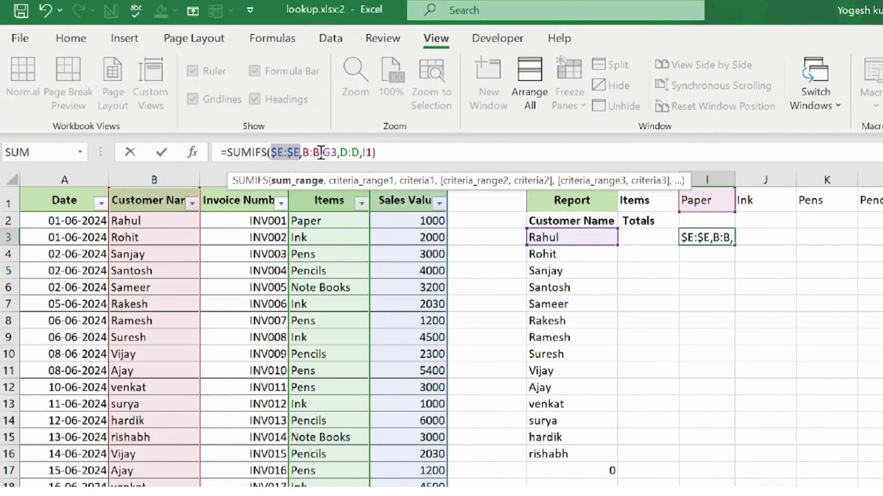
drag(321, 153, 305, 152)
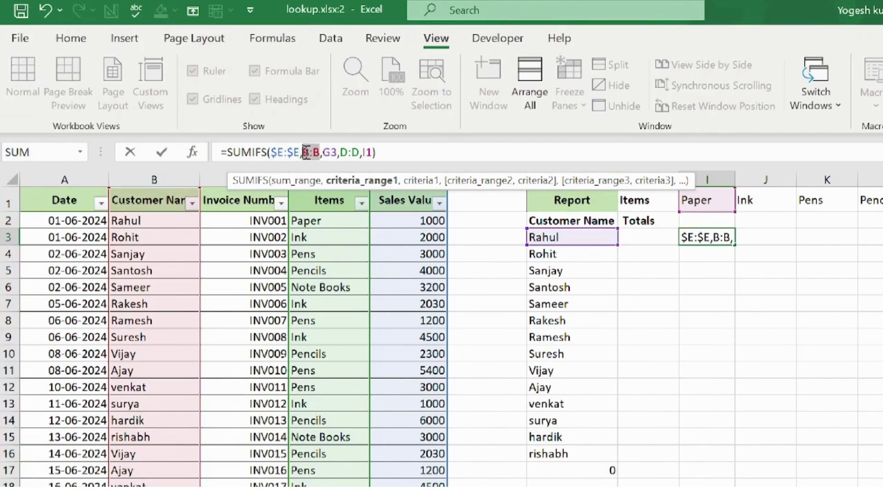
key(F4)
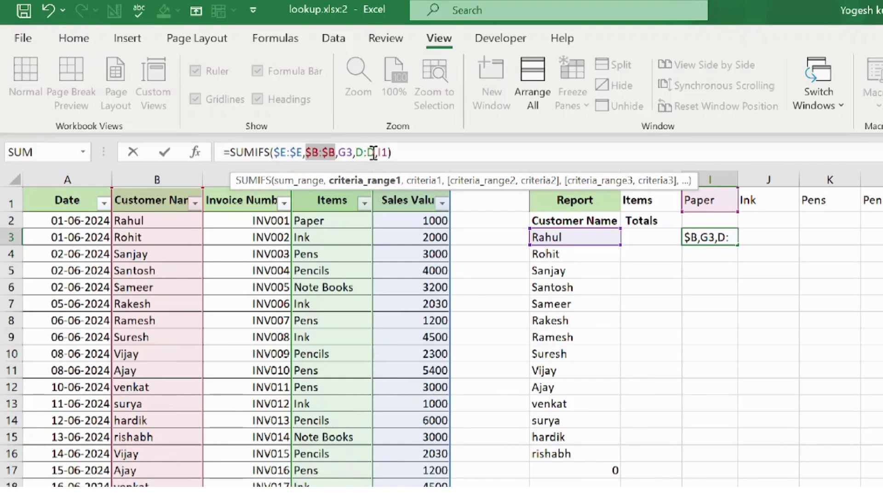
drag(374, 152, 359, 152)
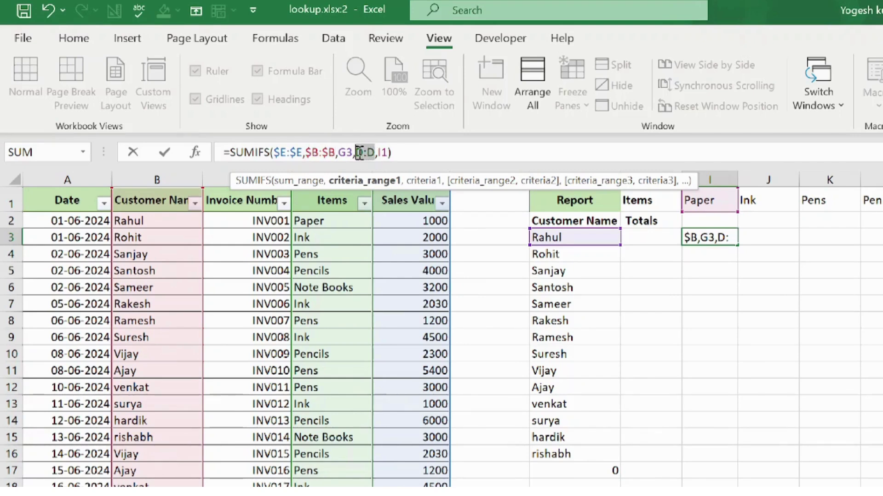
key(F4)
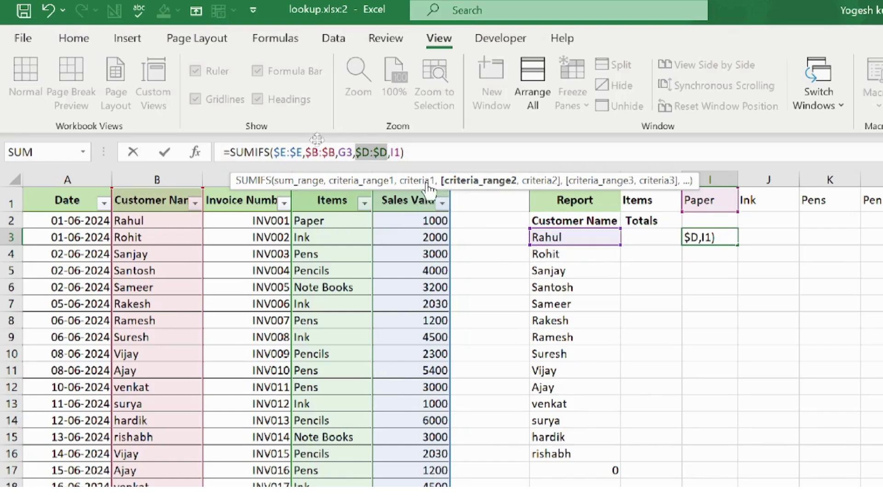
- Change the criteria in the I3 formula to the mixed references $G3 and I$1 and commit the formula
click(340, 152)
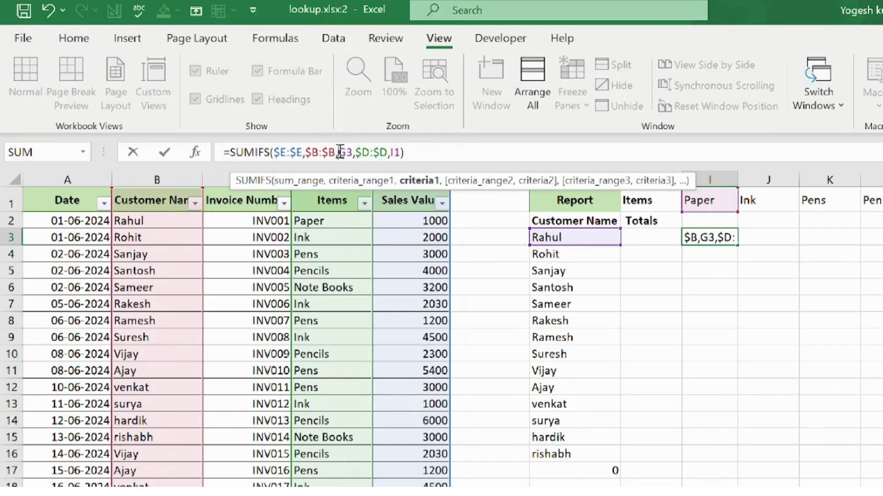
text($)
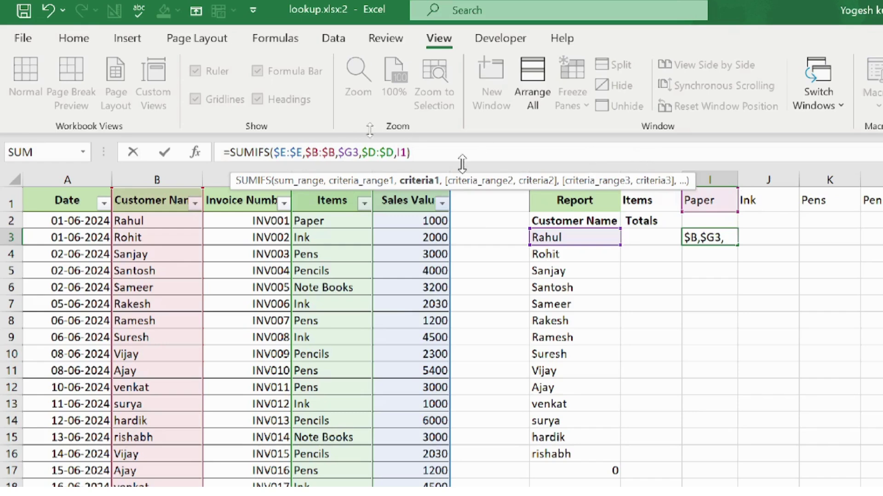
click(403, 152)
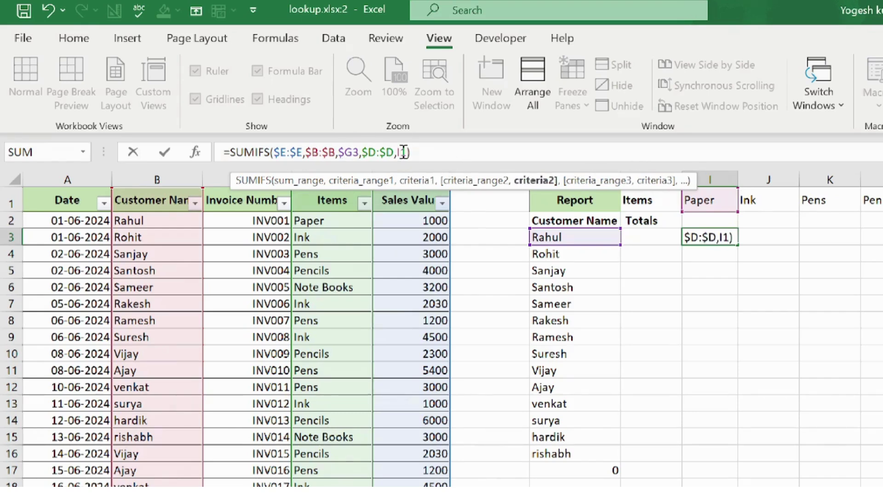
text($)
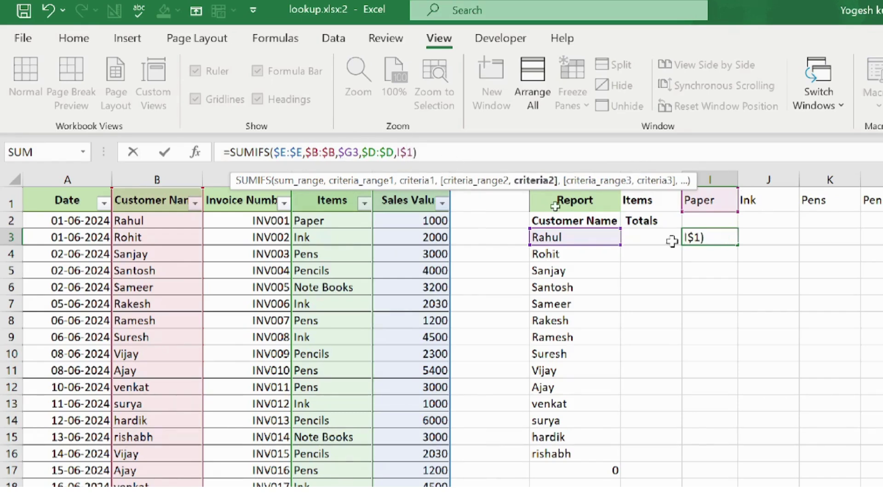
key(Return)
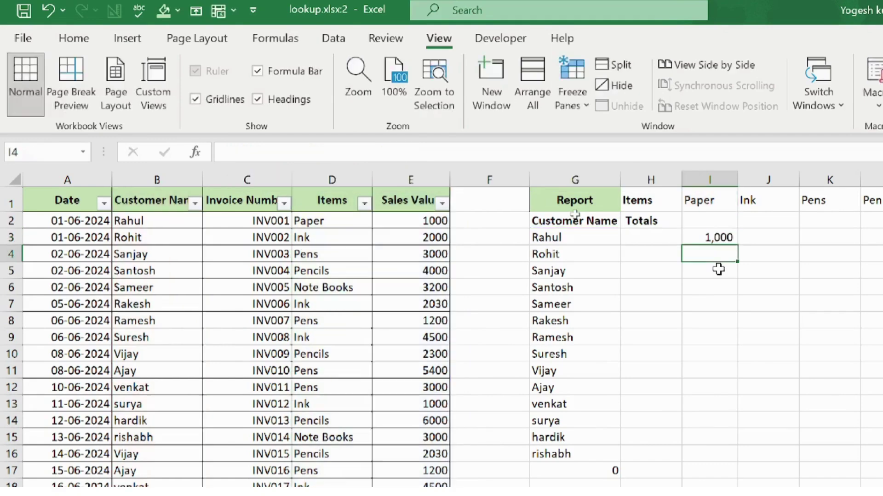
- Fill the SUMIFS formula from I3 across to column N and down to row 17
click(718, 237)
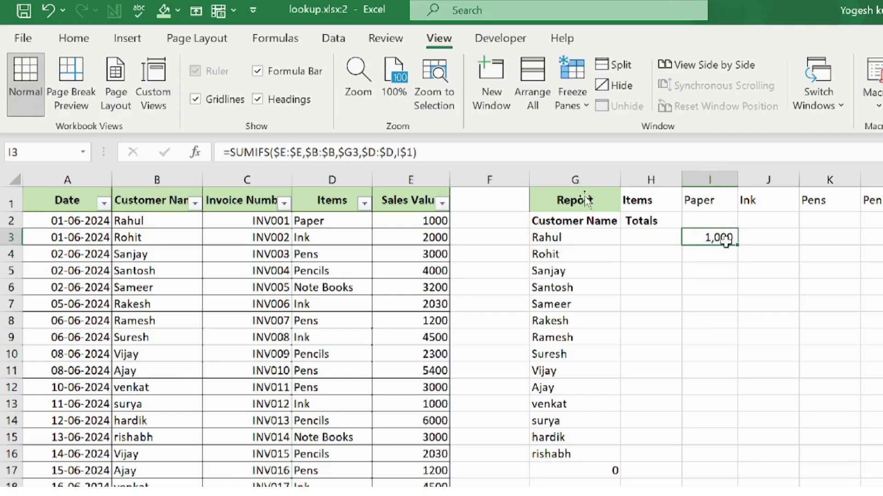
drag(737, 245, 882, 237)
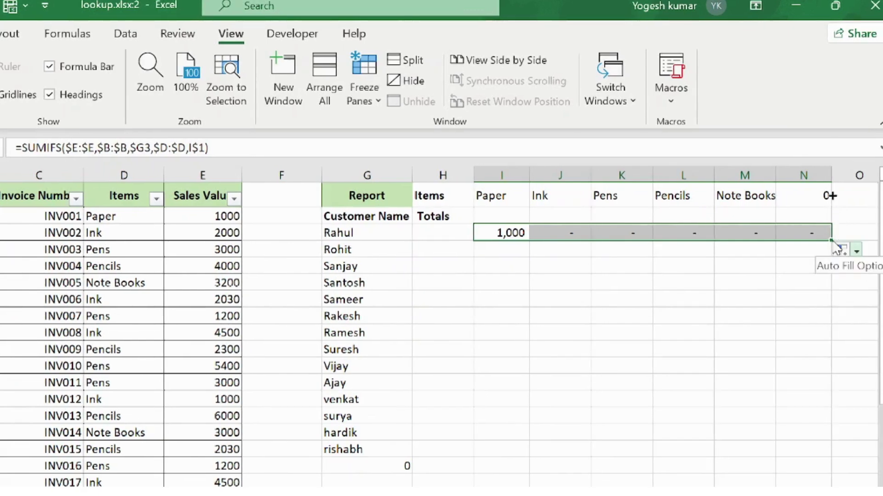
drag(828, 239, 826, 468)
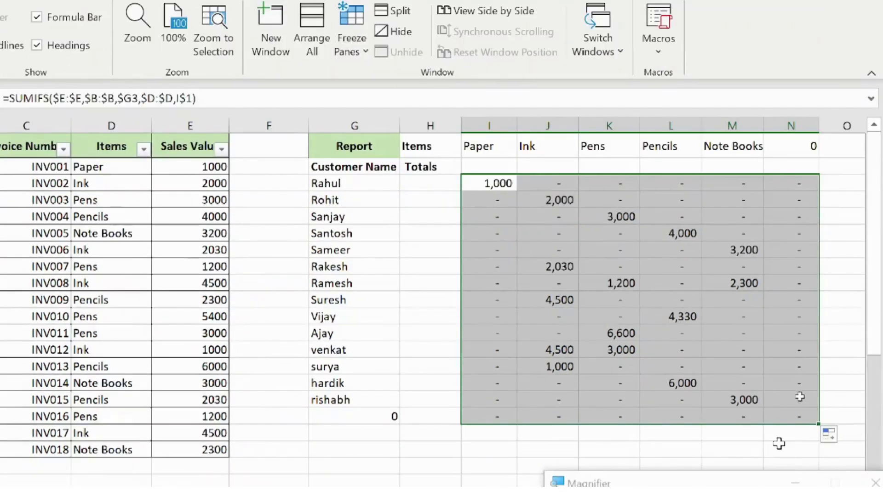
- Enter =SUM(I3:N17) in N18 to total the whole report grid
click(778, 440)
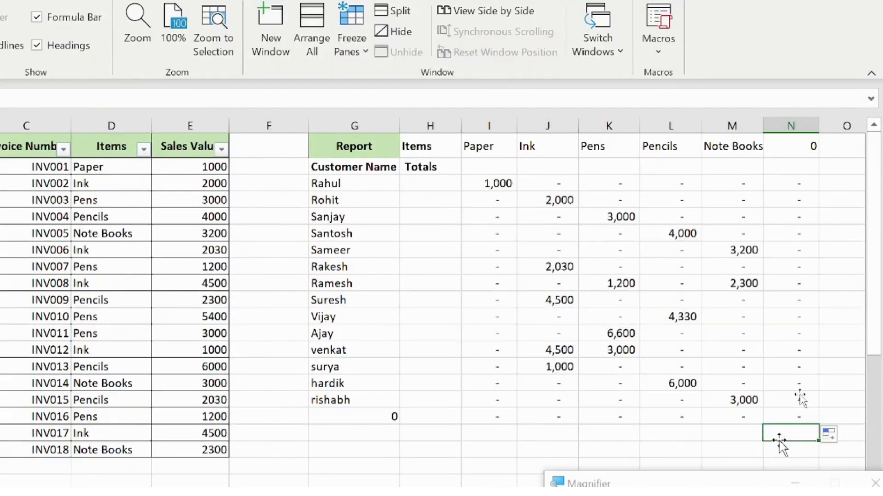
text(=s)
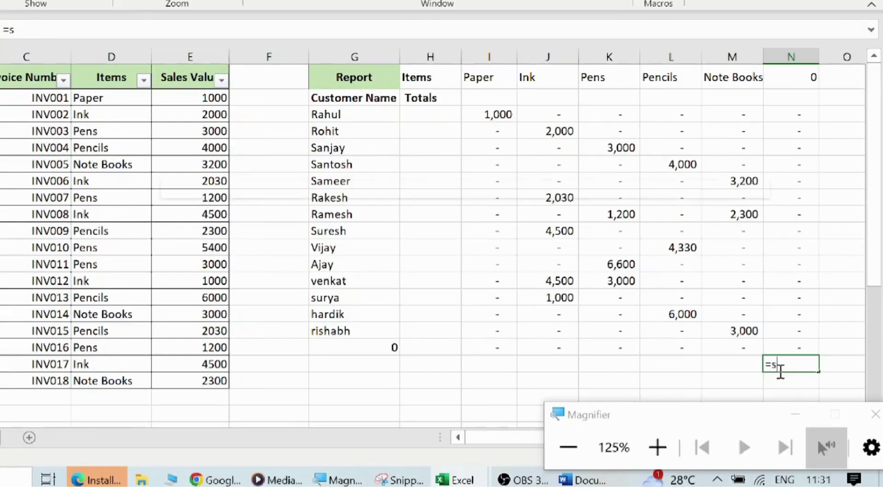
text(um()
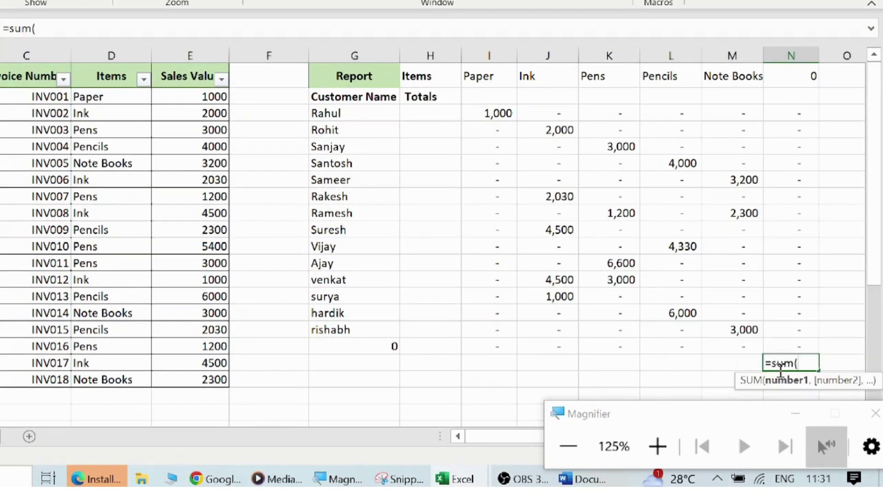
drag(784, 346, 487, 111)
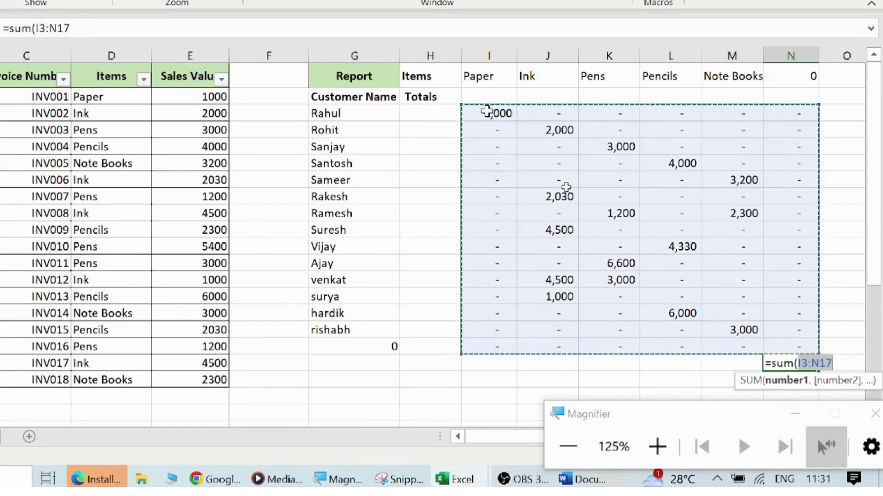
text())
key(Return)
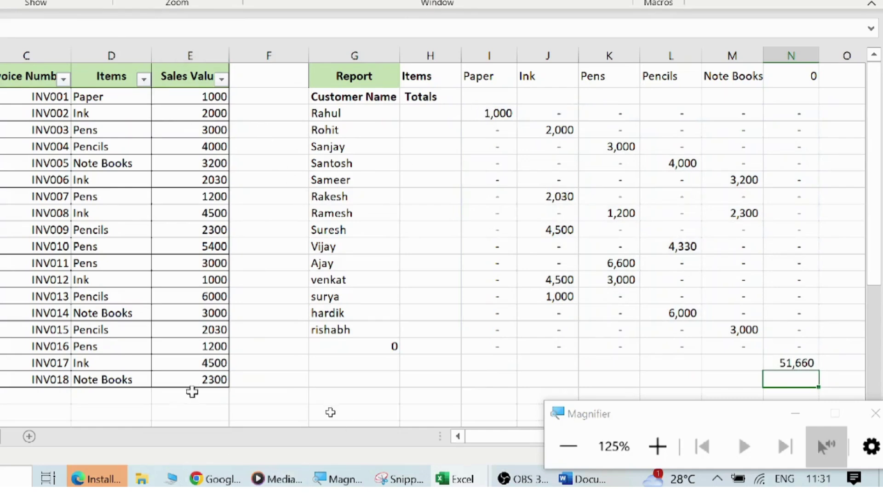
- Enter =SUM(E2:E19) in E20 to total the Sales Value column
click(191, 393)
text(=s)
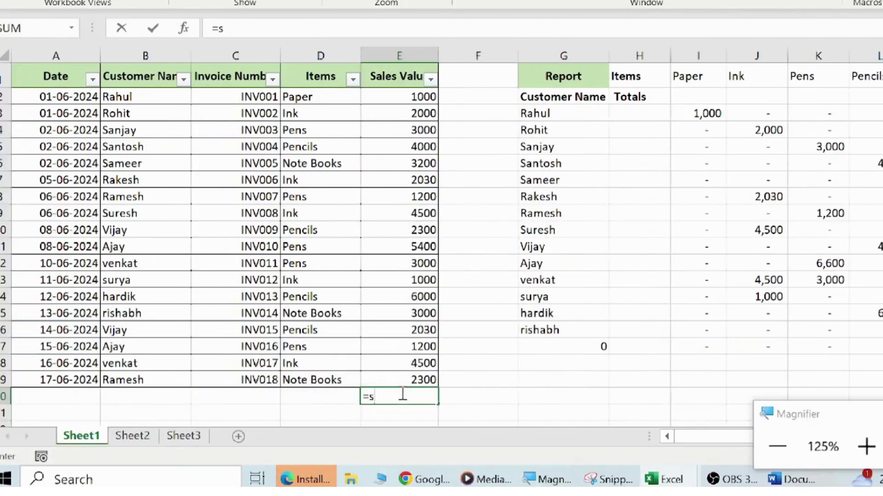
text(um()
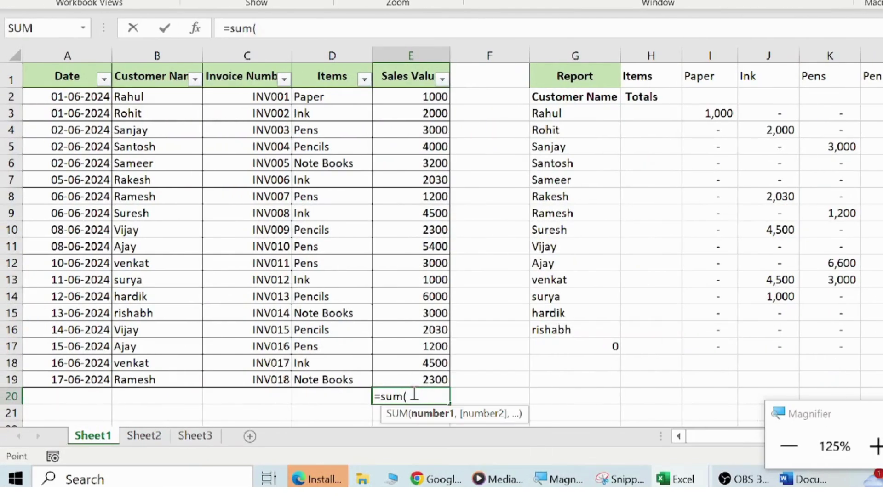
key(Up)
key(shift+Up)
key(shift+Up)
key(shift+Up)
key(shift+Up)
key(shift+Up)
key(shift+Up)
key(shift+Up)
key(shift+Up)
key(shift+Up)
key(shift+Up)
key(shift+Up)
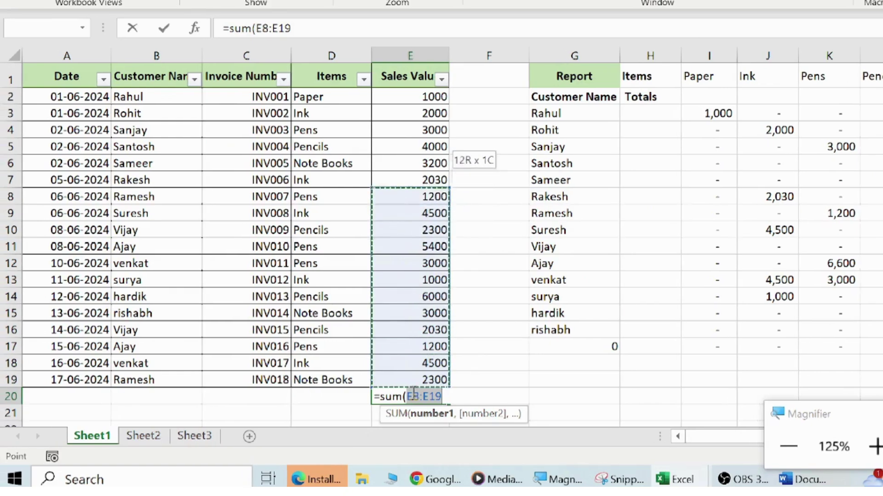
key(shift+Up)
key(shift+Up)
key(shift+Up)
key(shift+Up)
key(shift+Up)
key(shift+Up)
key(Return)
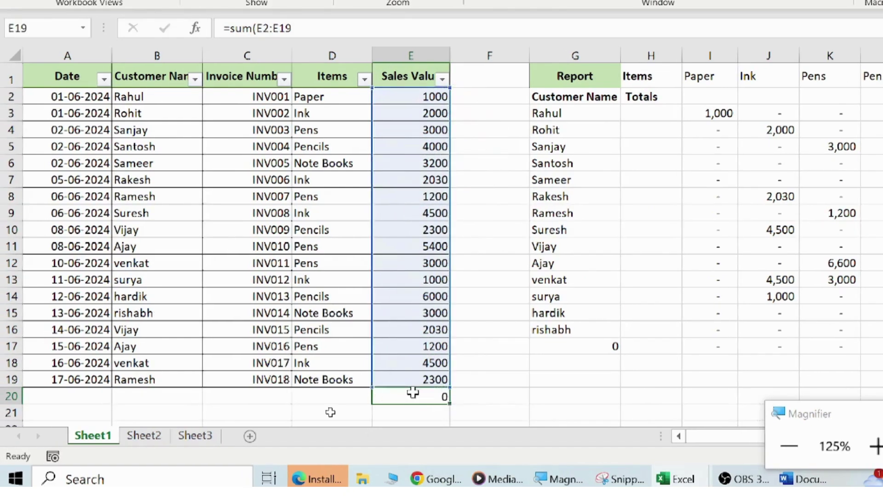
- Enter =E20-N18 in H21 to compare the source sales total with the report total
key(Down)
key(Up)
key(Right)
key(Right)
key(Right)
key(Right)
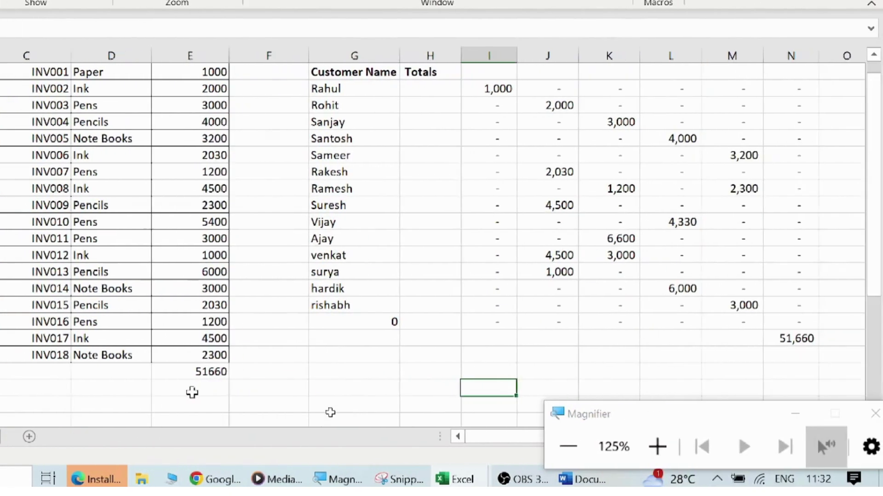
key(Left)
key(Left)
key(Right)
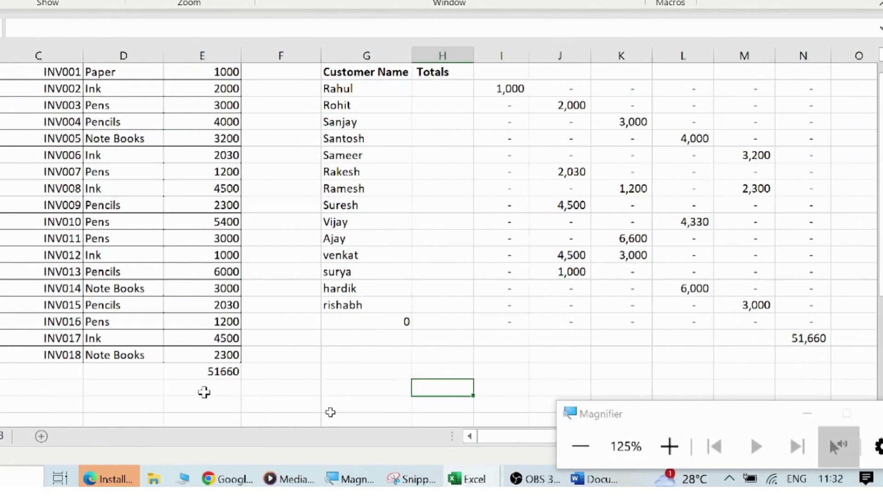
text(=)
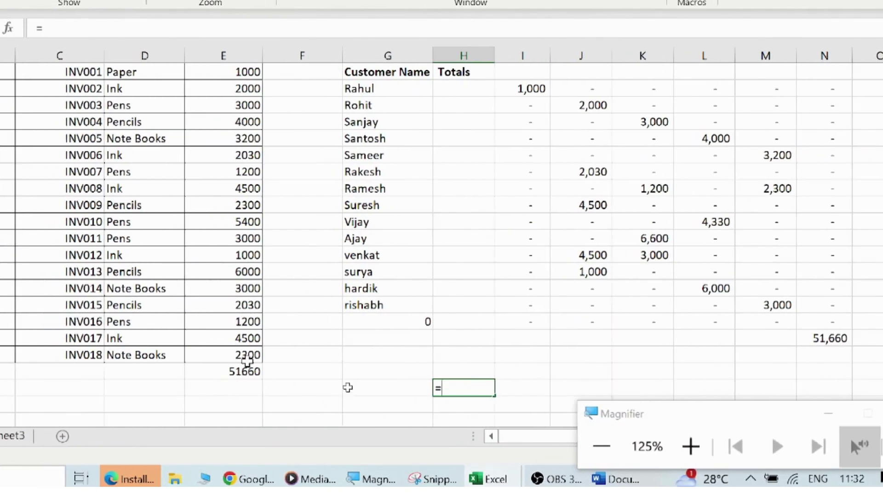
click(247, 371)
text(-)
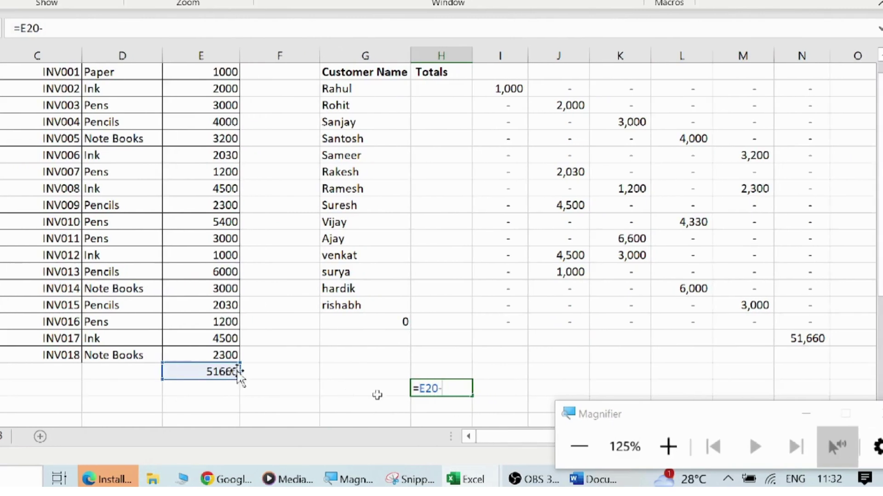
click(816, 338)
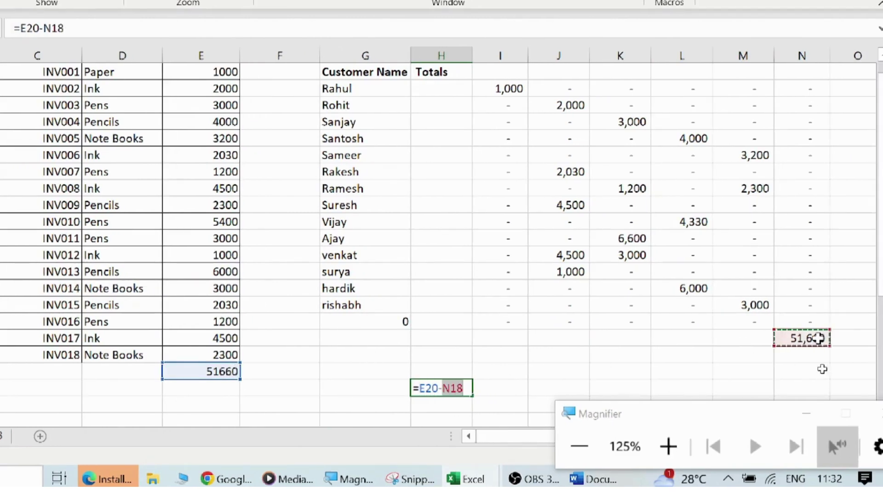
key(Return)
key(Up)
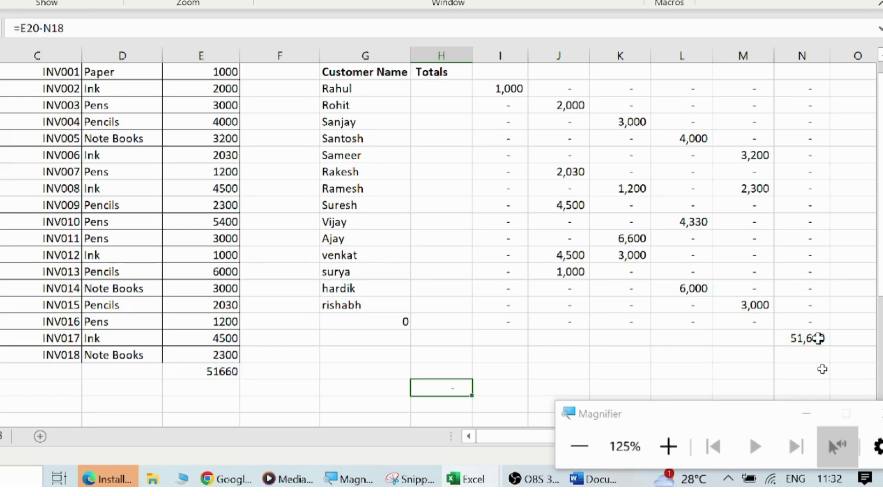
- Delete the difference formula in H21 and the check totals in E20 and N18
key(Delete)
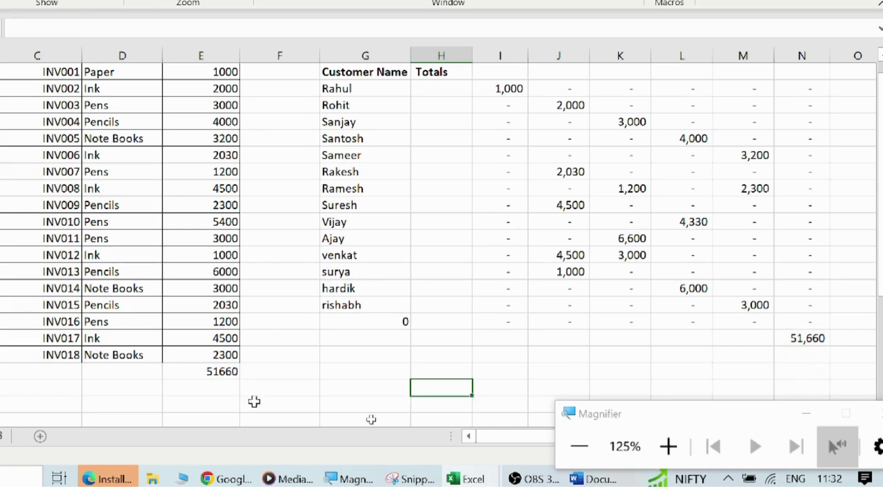
click(229, 375)
key(Delete)
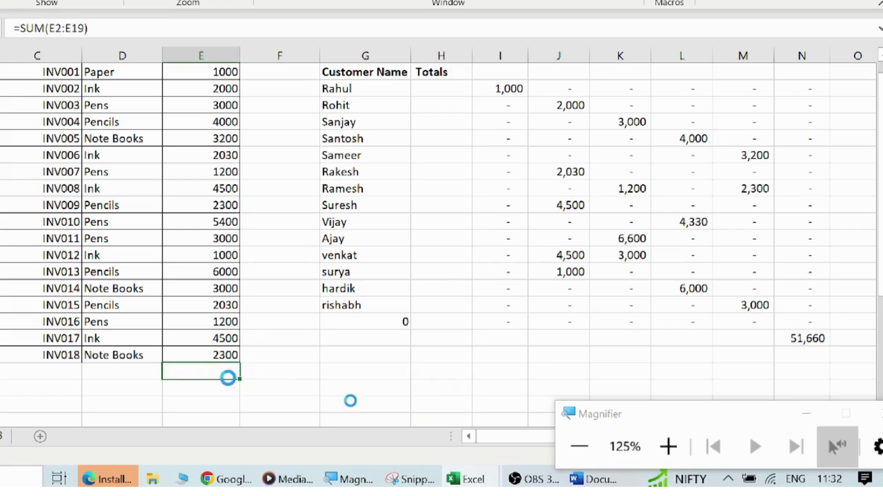
click(812, 338)
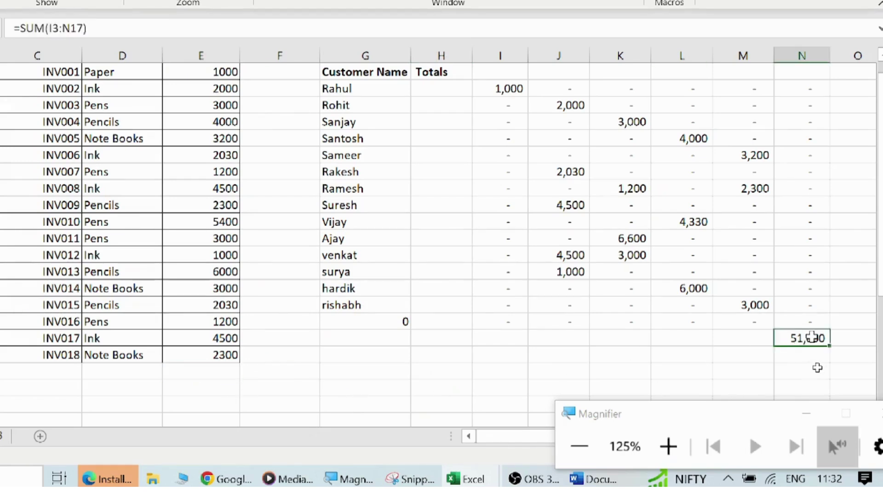
key(Delete)
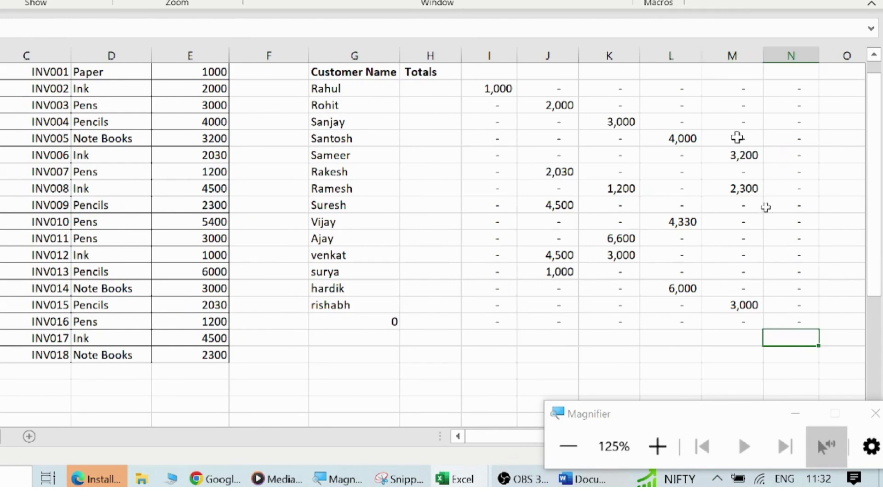
- Enter =SUM(I3:I17) in I2 to total the Paper column of the report
scroll(875, 112, up, 1)
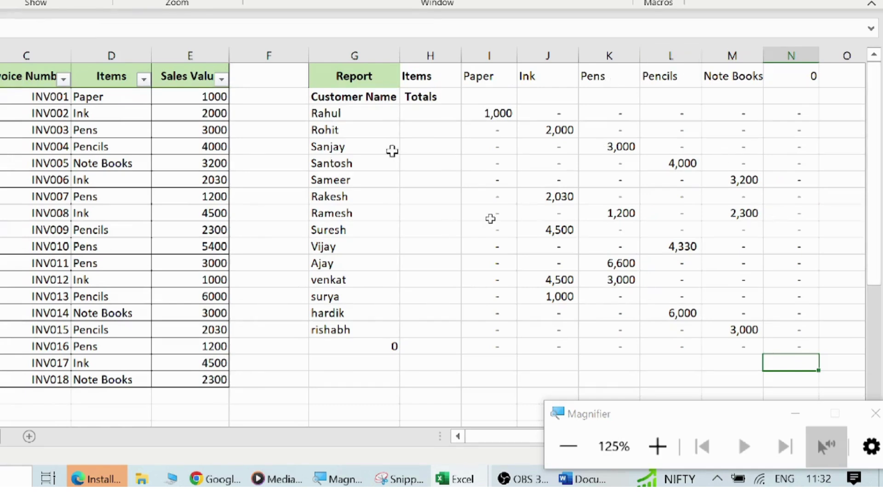
click(503, 110)
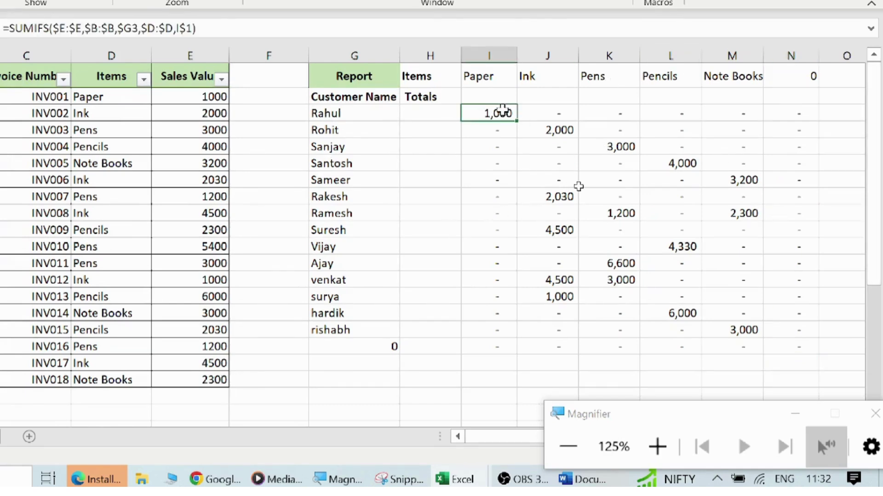
click(477, 98)
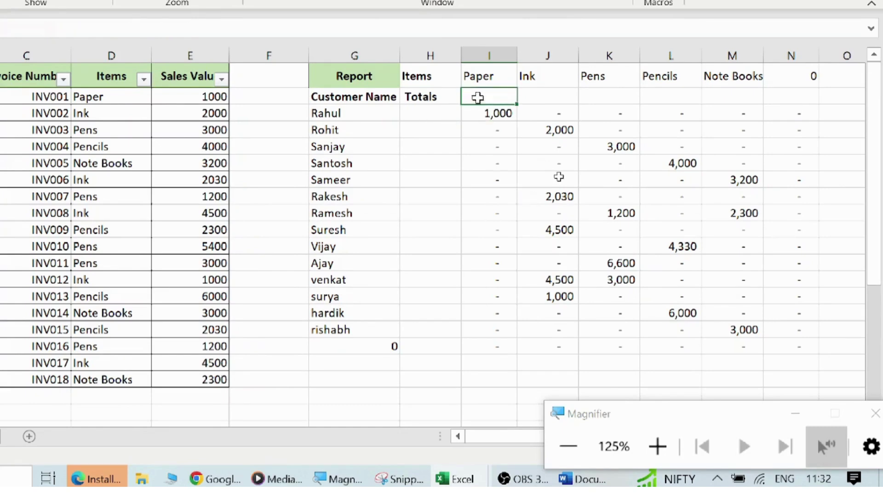
text(=s)
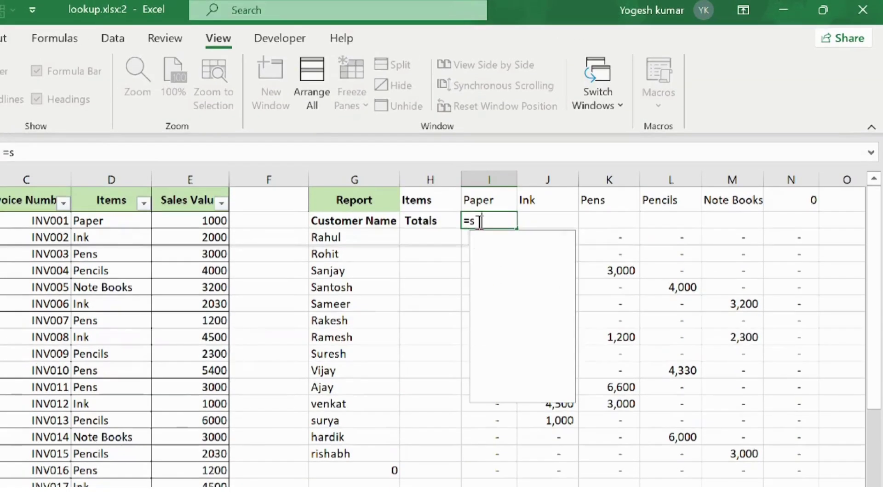
text(um()
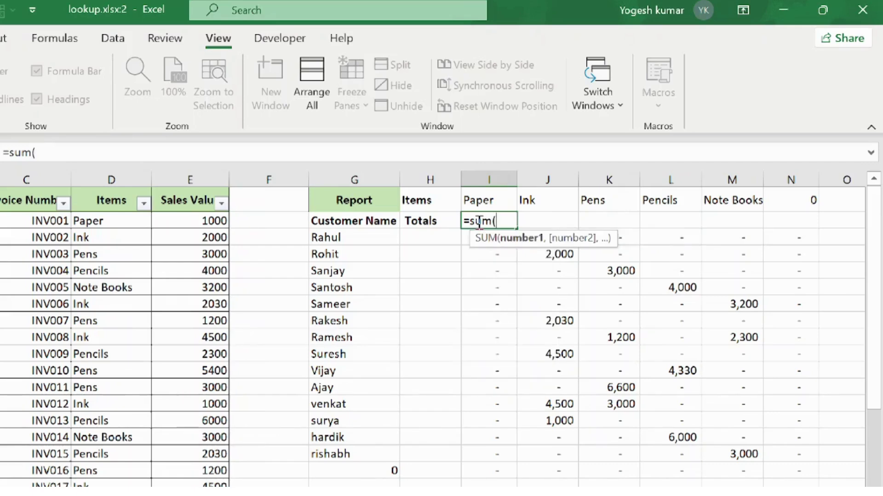
key(shift+Down)
key(shift+Down)
key(shift+Down)
key(shift+Down)
key(shift+Down)
key(shift+Down)
key(shift+Down)
key(shift+Down)
key(shift+Down)
key(shift+Down)
key(shift+Down)
key(shift+Down)
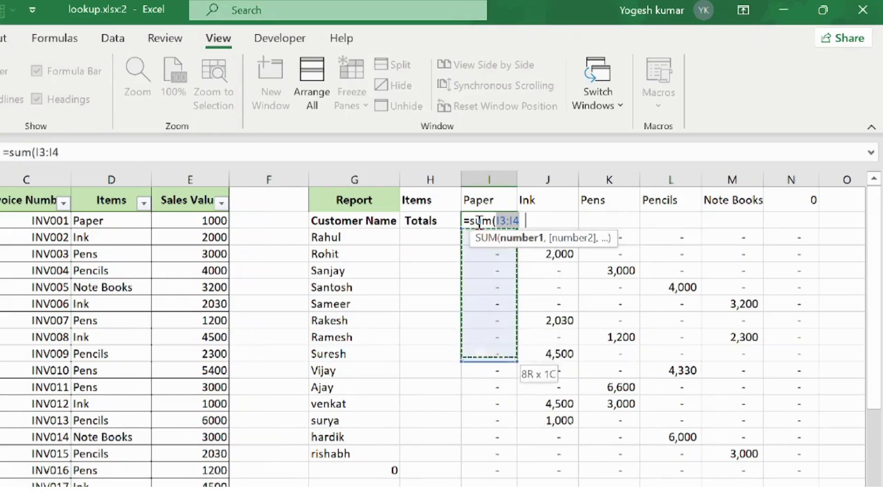
key(shift+Down)
key(shift+Down)
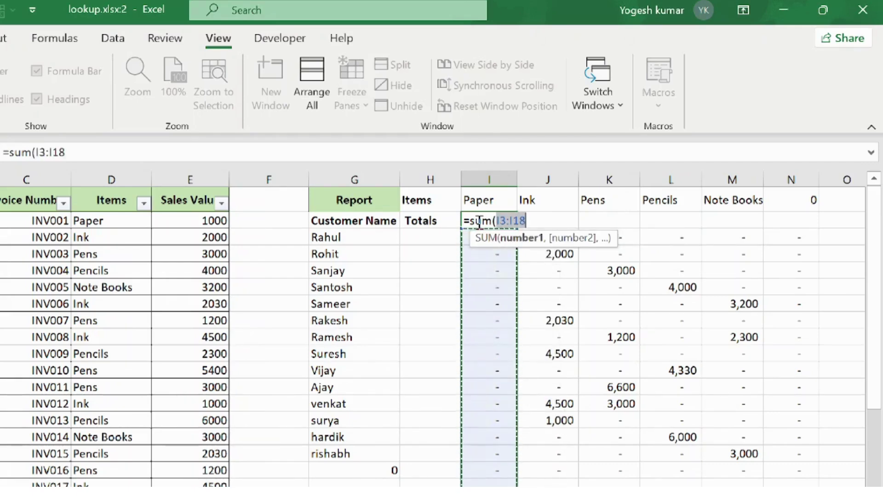
key(Return)
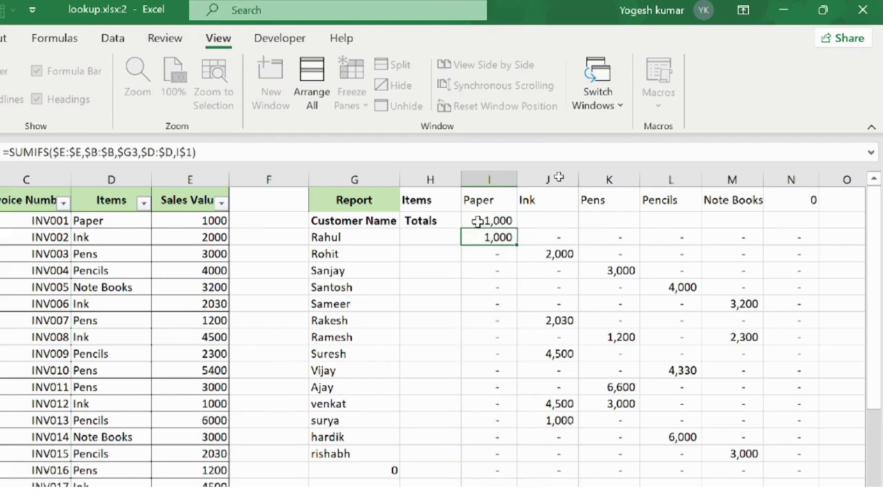
- Copy the column total formula from I2 across J2:N2
click(478, 221)
key(ctrl+c)
key(Right)
key(shift+Right)
key(shift+Right)
key(shift+Right)
key(shift+Right)
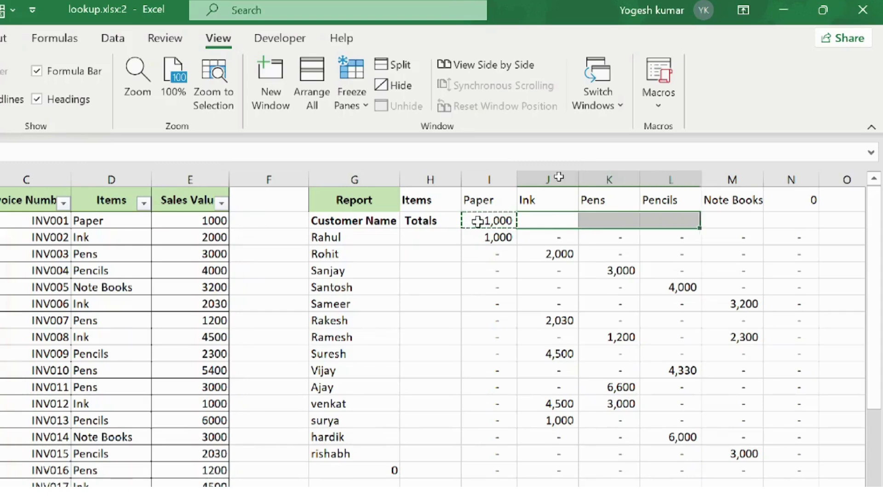
key(ctrl+v)
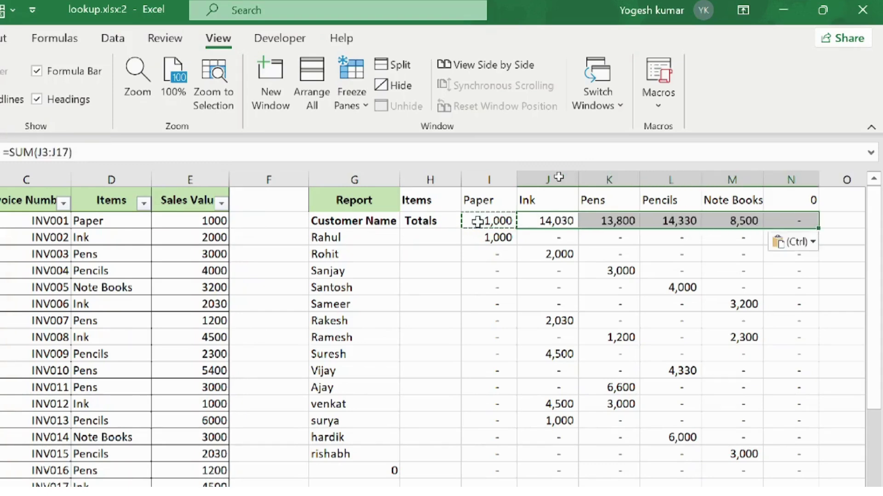
- Enter =SUM(I3:N3) in H3 to total the first customer's sales across all items
key(Left)
key(Left)
key(Down)
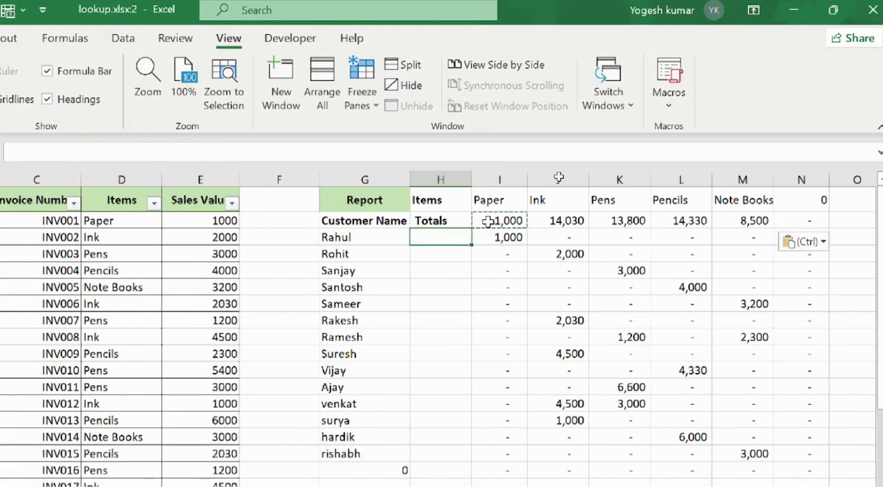
text(=sum)
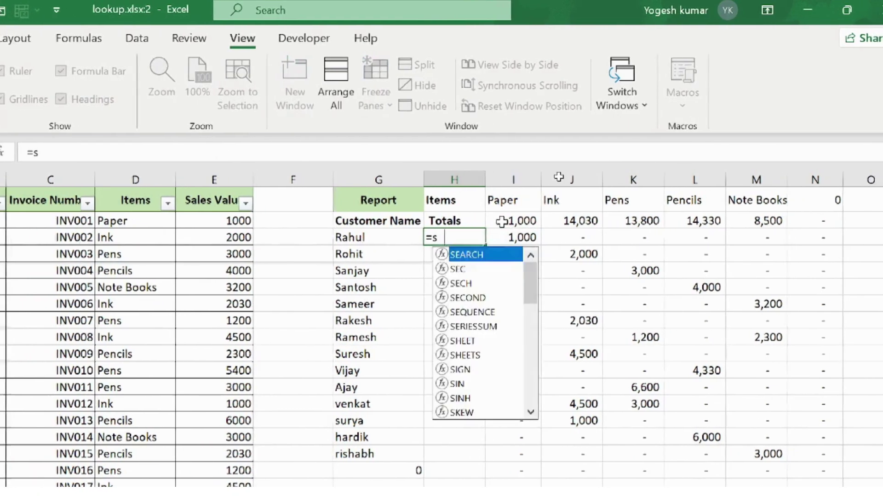
text(()
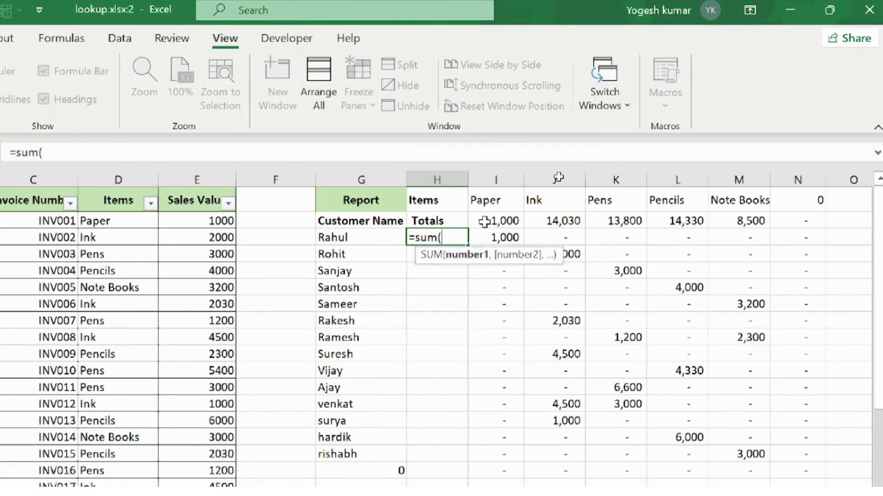
key(Right)
key(shift+Right)
key(shift+Right)
key(shift+Right)
key(shift+Right)
key(shift+Right)
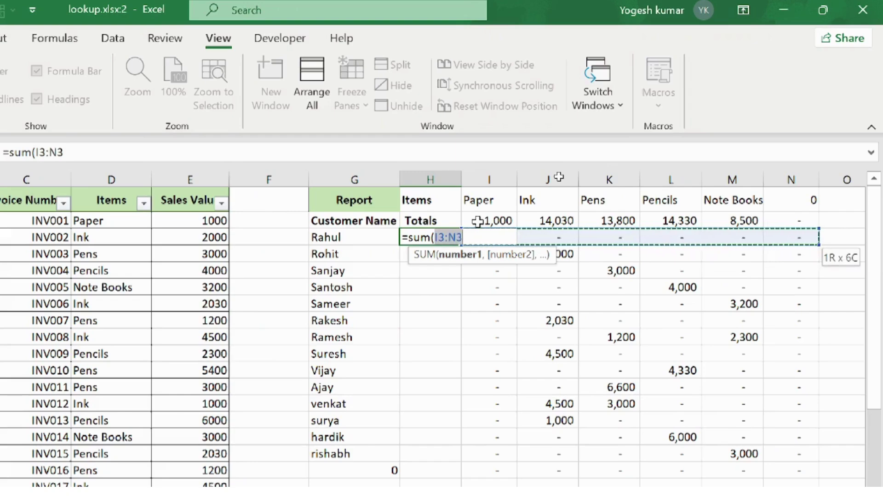
key(Return)
- Copy the customer total formula from H3 down through H4:H17
key(Up)
key(ctrl+c)
key(Down)
key(shift+Down)
key(shift+Down)
key(shift+Down)
key(shift+Down)
key(shift+Down)
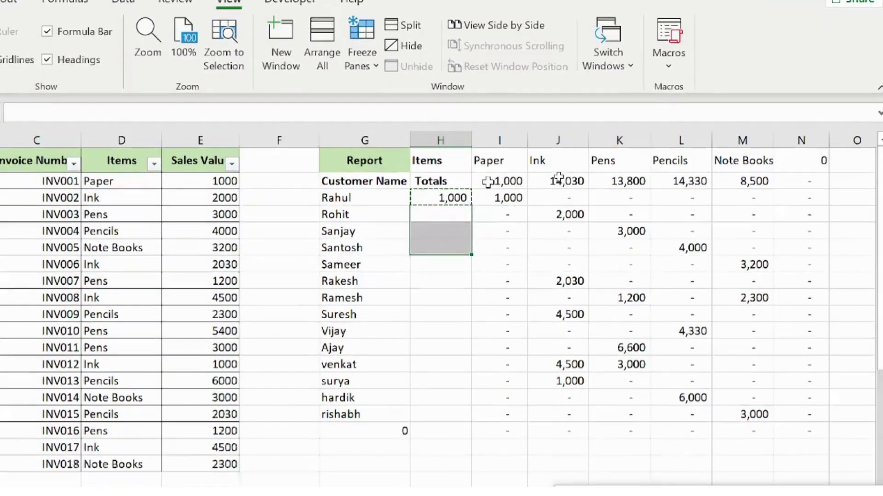
key(shift+Down)
key(shift+Down)
key(shift+Down)
key(shift+Down)
key(shift+Down)
key(shift+Down)
key(shift+Down)
key(shift+Down)
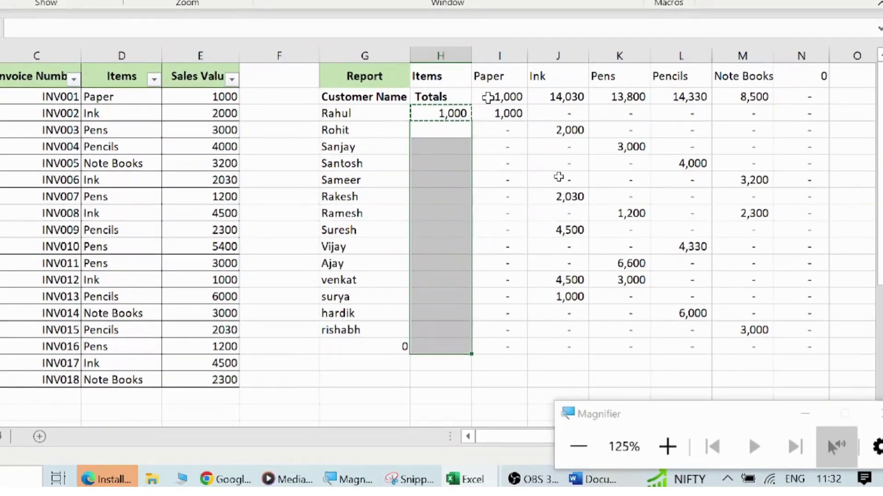
key(ctrl+v)
key(Up)
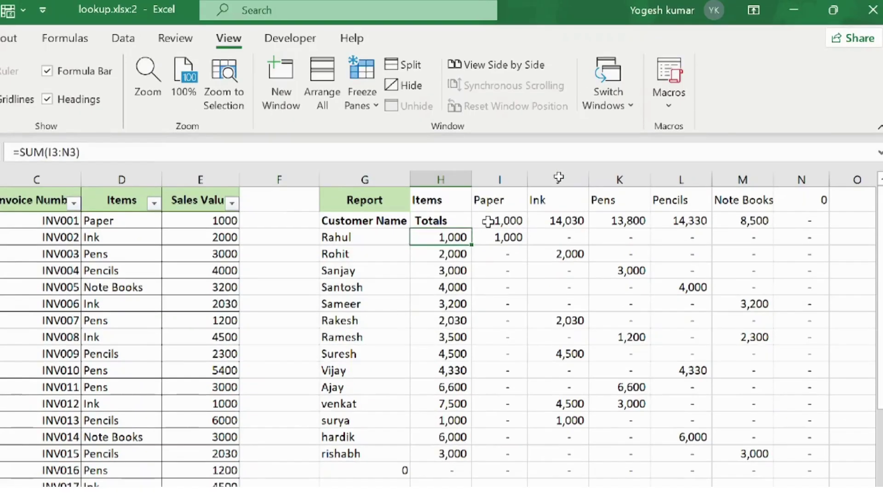
- Start an IF formula in H2 whose logical test begins with the sum of the customer totals in H3:H17
key(Up)
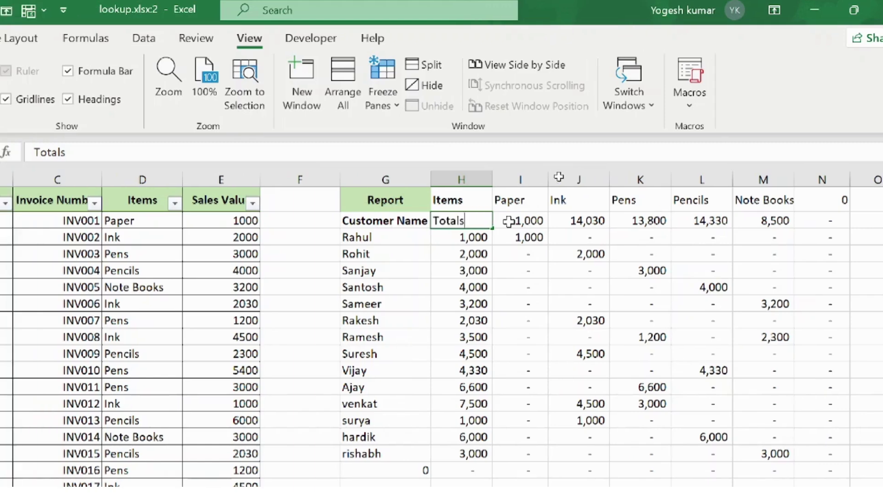
text(=if)
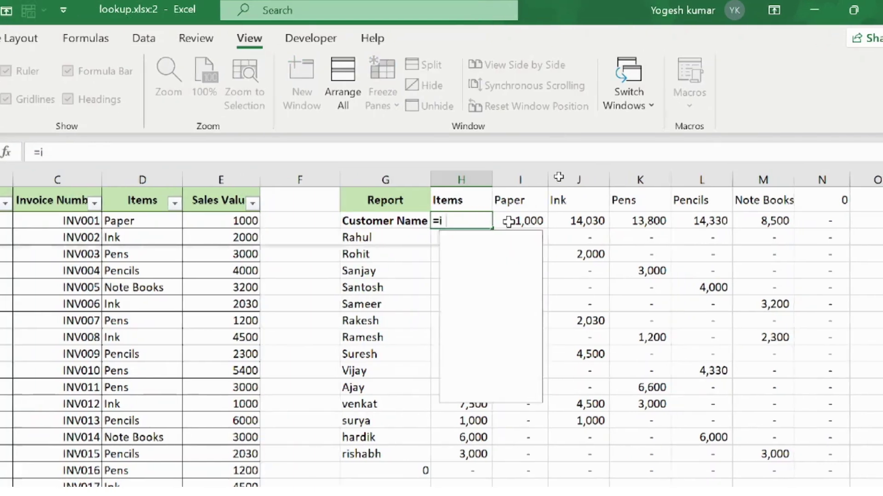
text(()
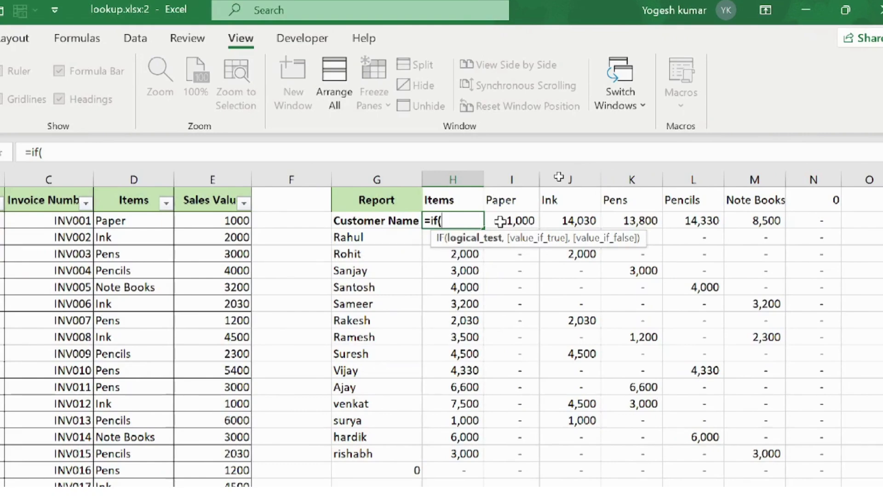
text(sum)
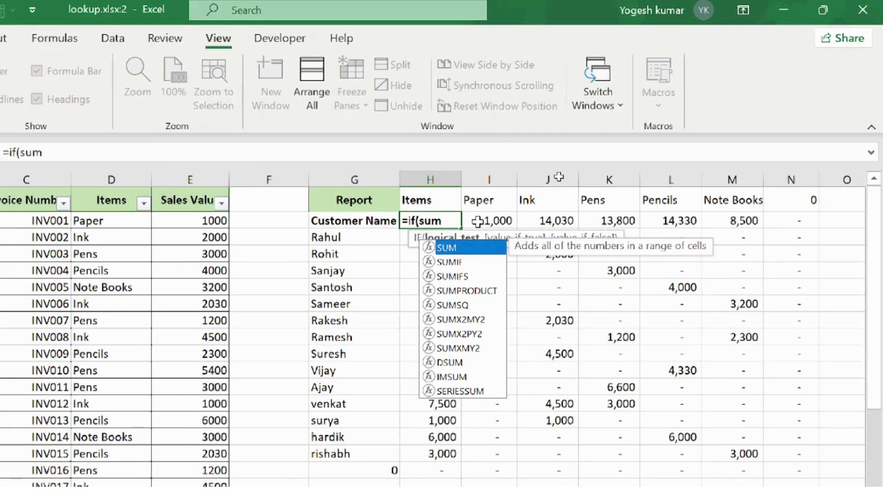
text(()
key(Down)
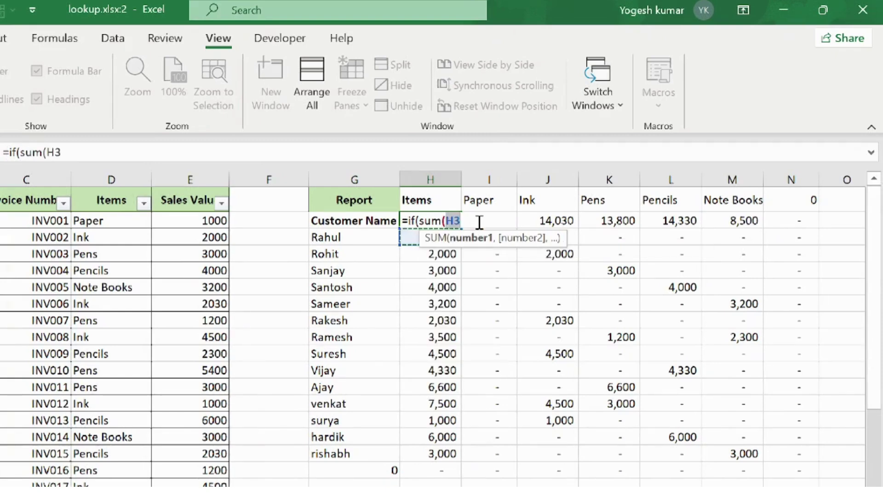
key(shift+Down)
key(shift+Down)
key(shift+Down)
key(shift+Down)
key(shift+Down)
key(shift+Down)
key(shift+Down)
key(shift+Down)
key(shift+Down)
key(shift+Down)
key(shift+Down)
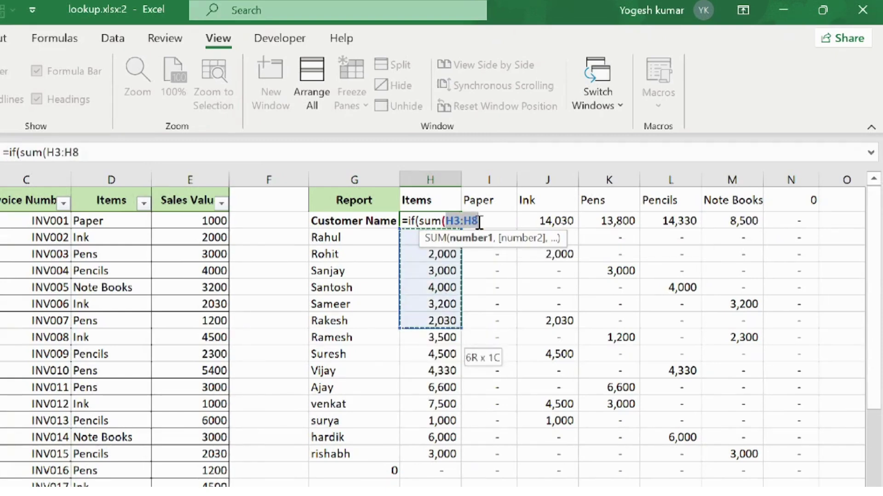
key(shift+Down)
key(shift+Down)
key(shift+Down)
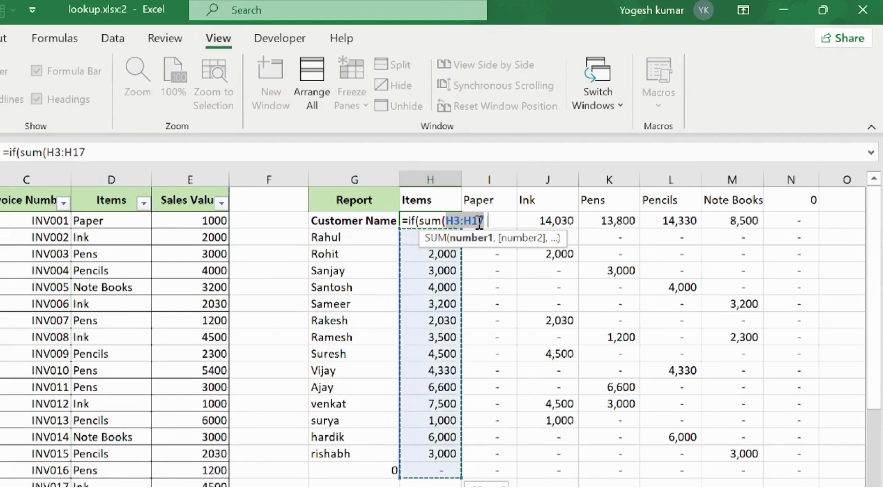
- Complete the IF formula's logical test by comparing the customer sum for equality with SUM(I2:N2), the item totals
text()=)
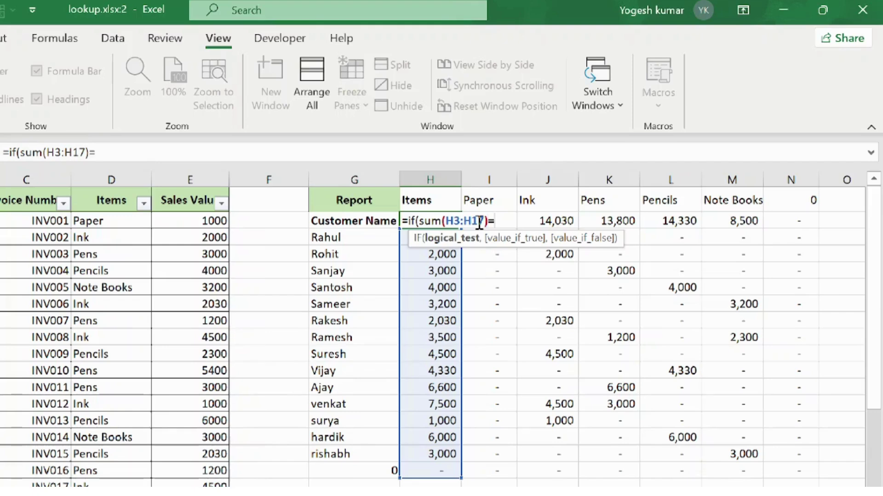
text(sum()
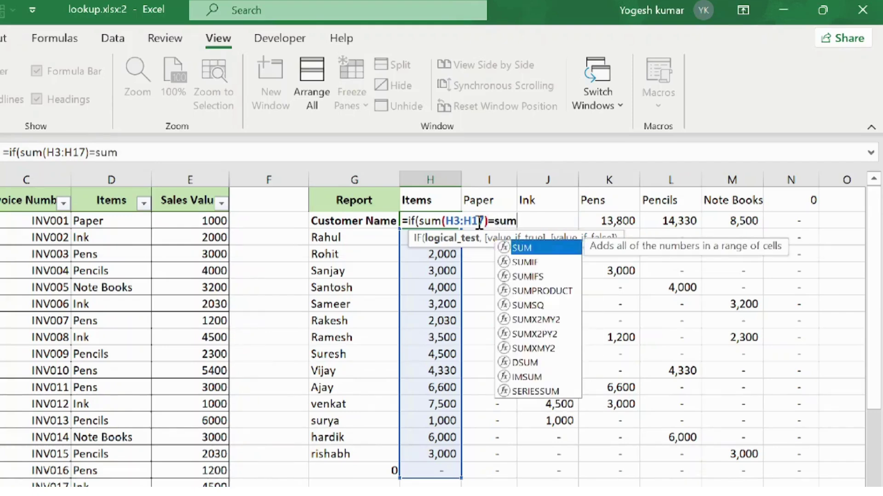
key(Right)
key(shift+Right)
key(shift+Right)
key(shift+Right)
key(shift+Right)
key(shift+Right)
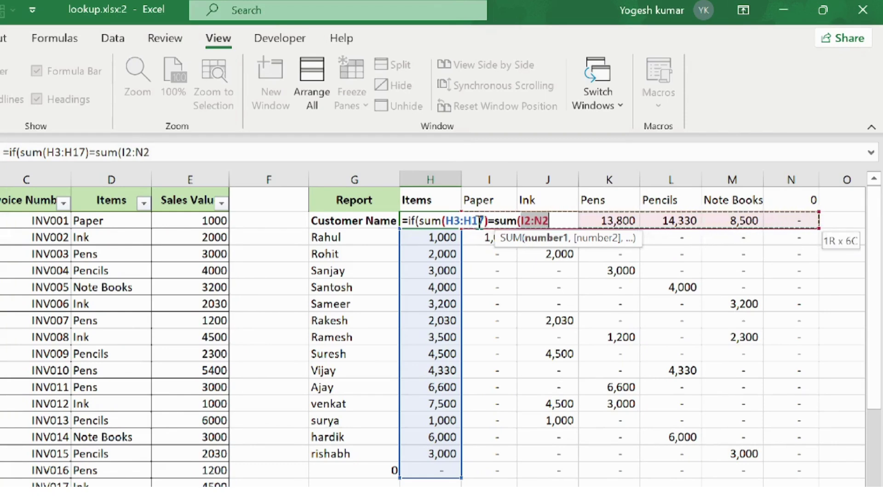
text())
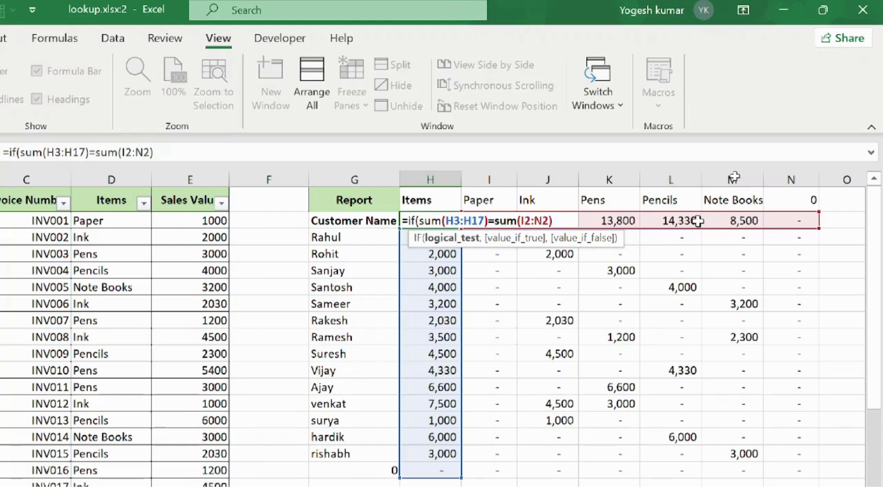
- Set the IF formula's value-if-true argument to SUM(H3:H19)
text(,)
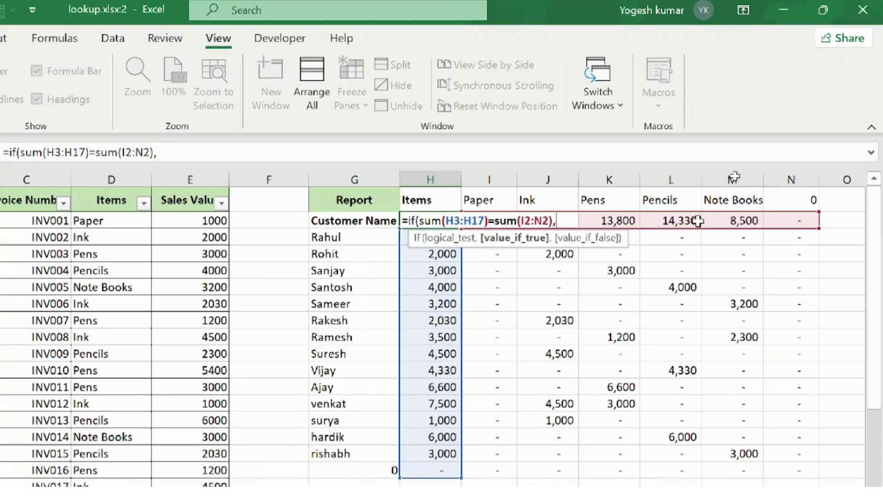
text(sum()
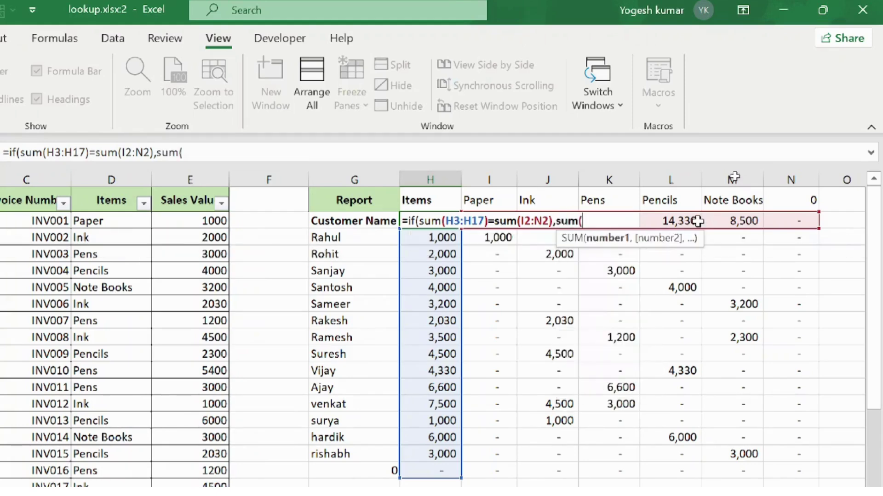
key(Down)
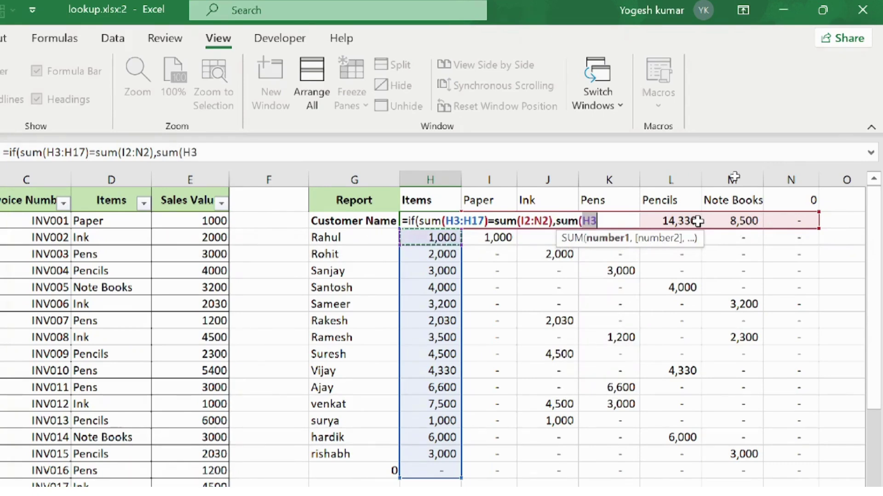
key(shift+Down)
key(shift+Down)
key(shift+Down)
key(shift+Down)
key(shift+Down)
key(shift+Down)
key(shift+Down)
key(shift+Down)
key(shift+Down)
key(shift+Down)
key(shift+Down)
key(shift+Down)
key(shift+Down)
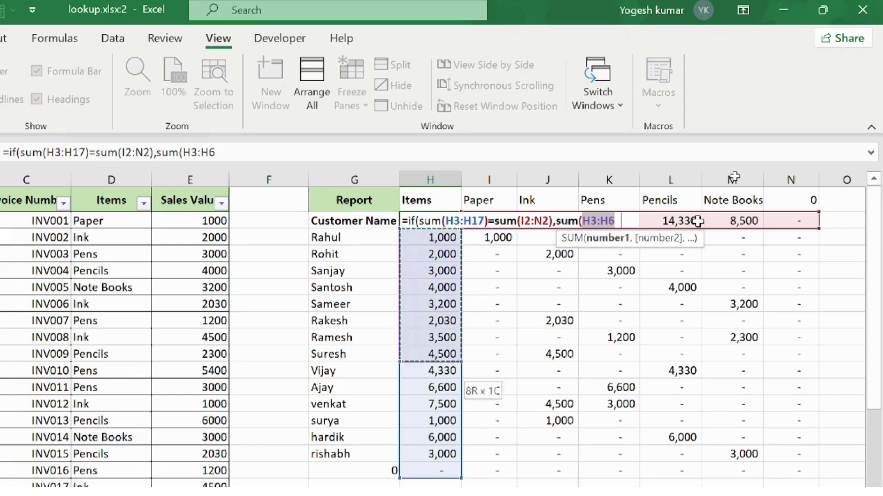
key(shift+Down)
key(shift+Down)
key(shift+Down)
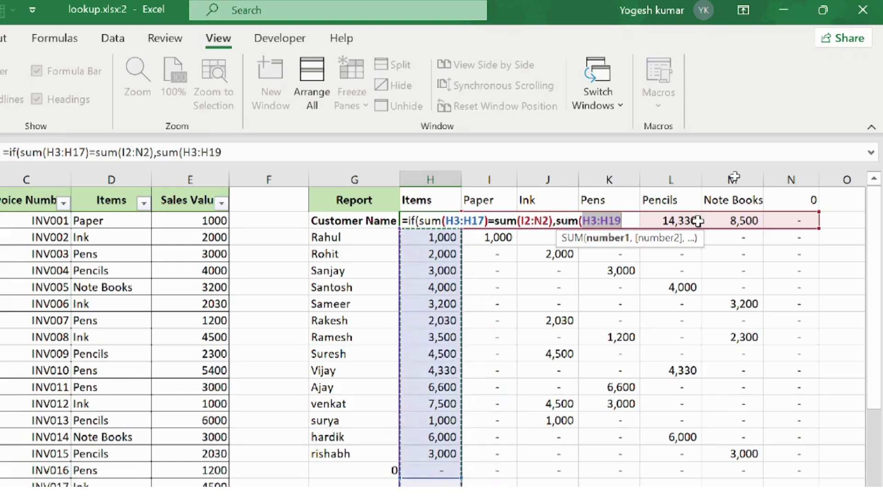
text())
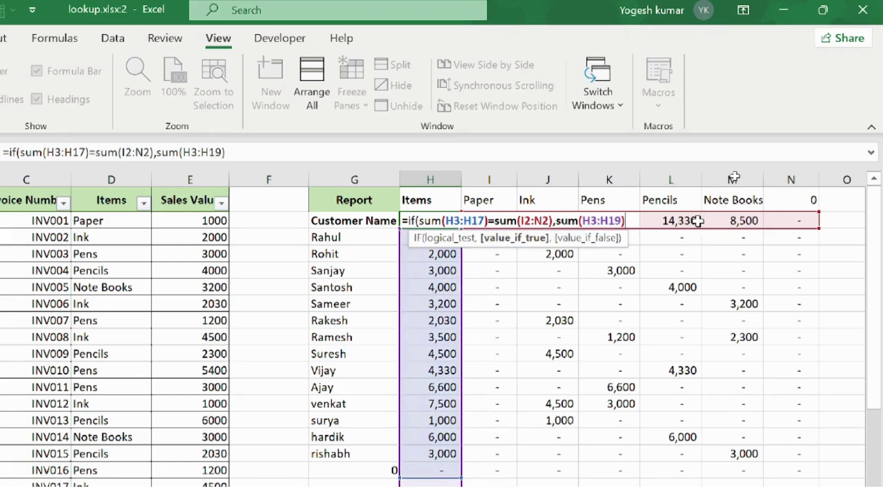
- Set the IF formula's value-if-false argument to "Error" and enter the completed formula in H2
text(,")
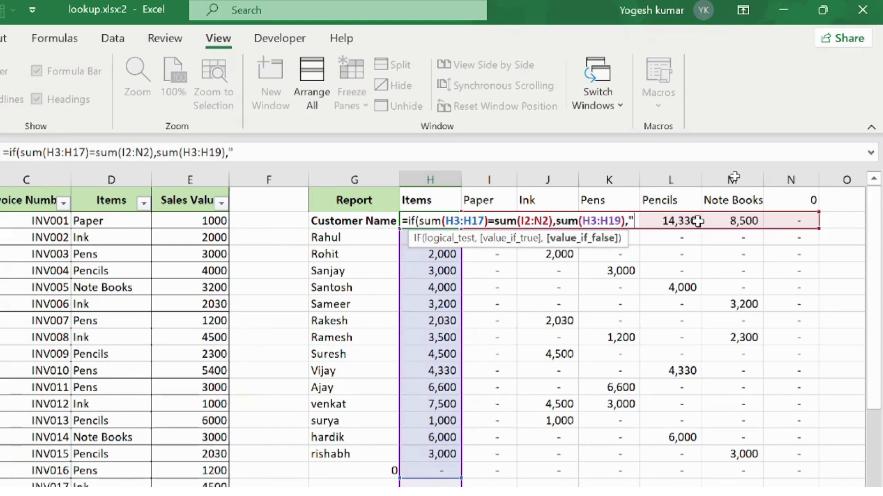
text(Error")
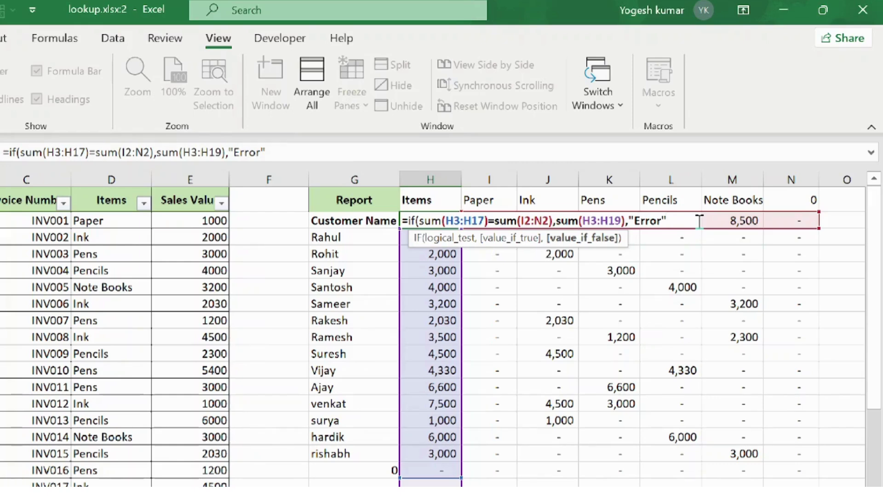
text())
key(Return)
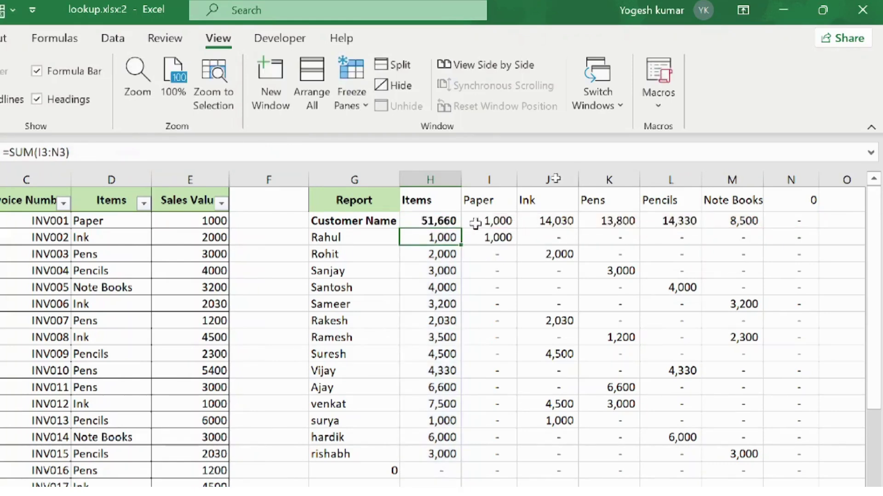
click(455, 220)
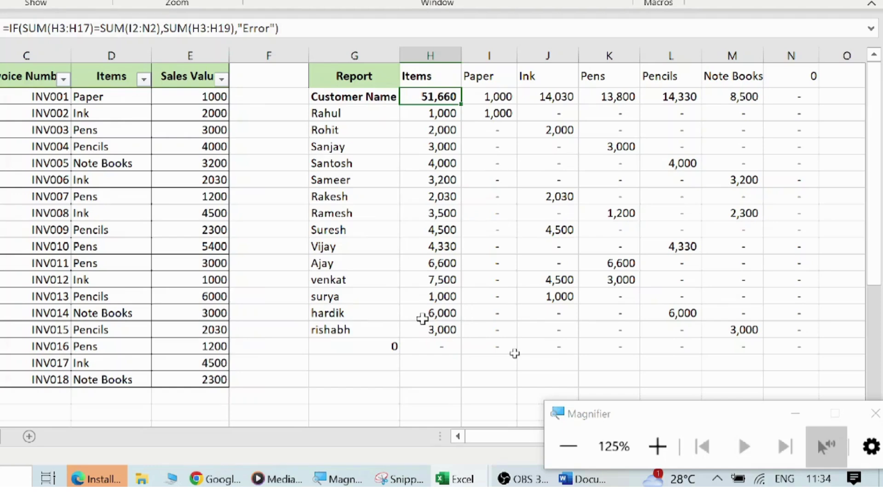
click(422, 318)
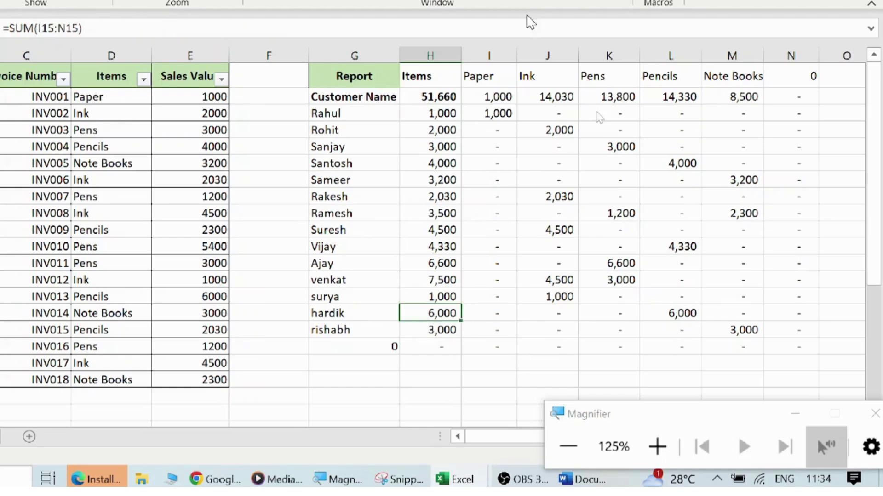
click(448, 96)
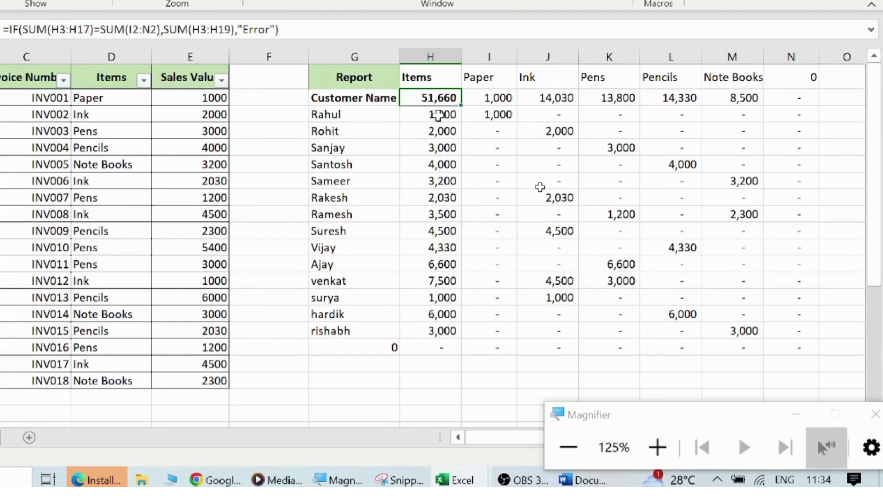
- Extend the Paper column total in I2 to row 100 by changing its formula to =SUM(I3:I100)
click(489, 98)
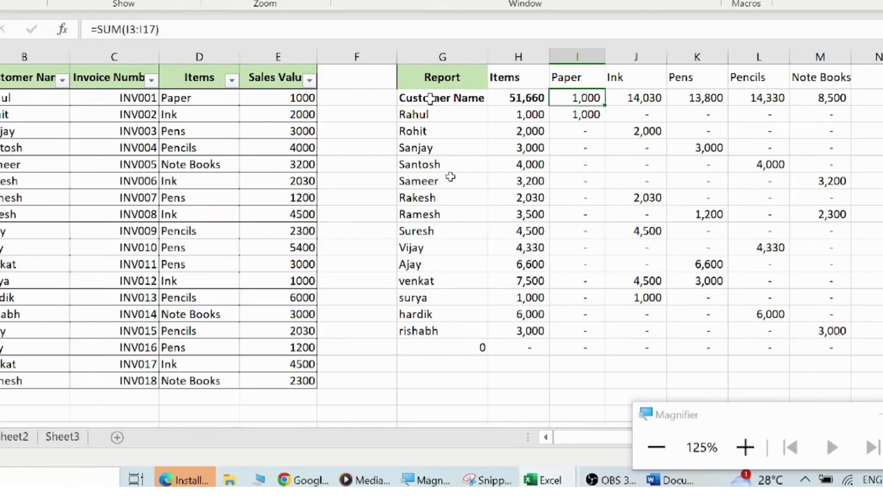
double_click(597, 97)
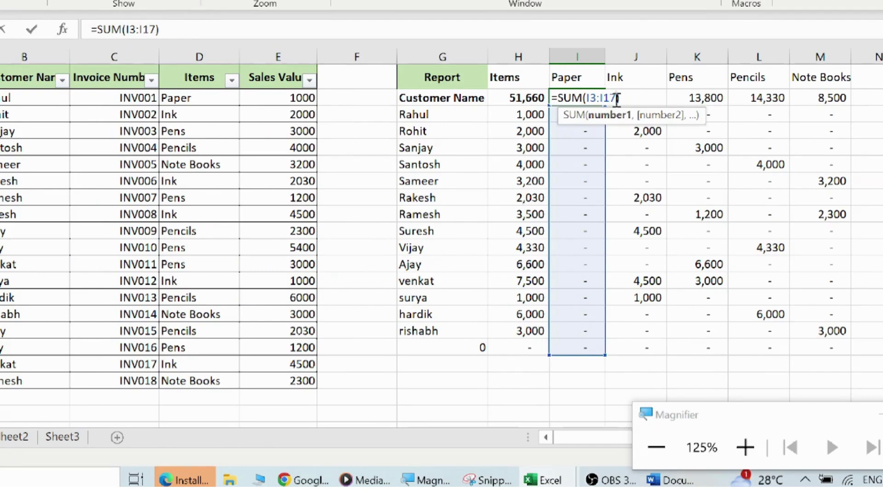
key(BackSpace)
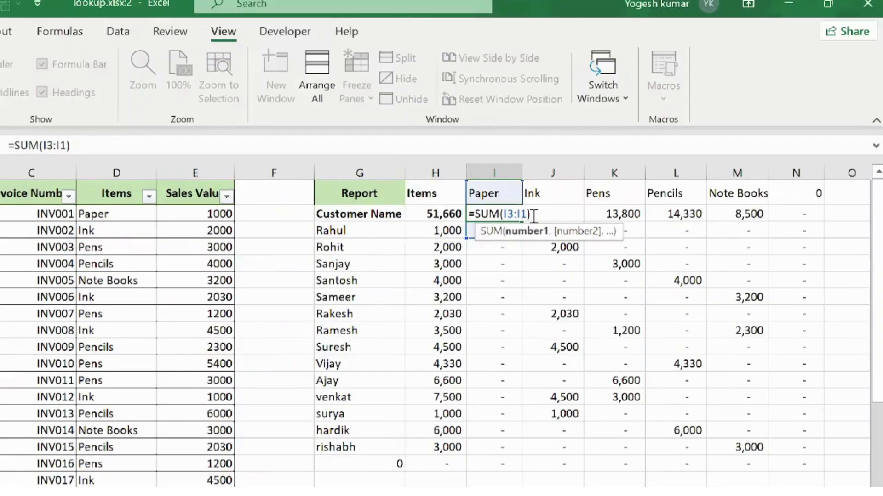
key(BackSpace)
text(100)
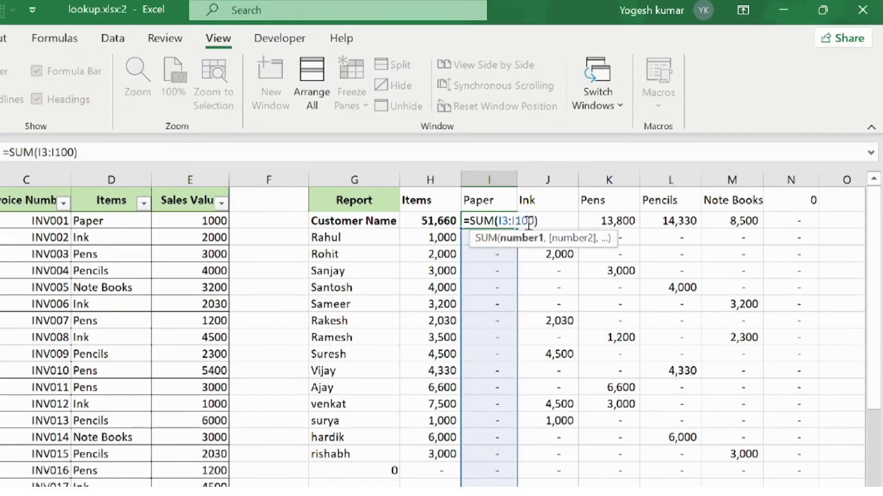
key(Return)
- Copy the extended column total formula from I2 across J2:N2
key(Up)
key(ctrl+c)
key(Right)
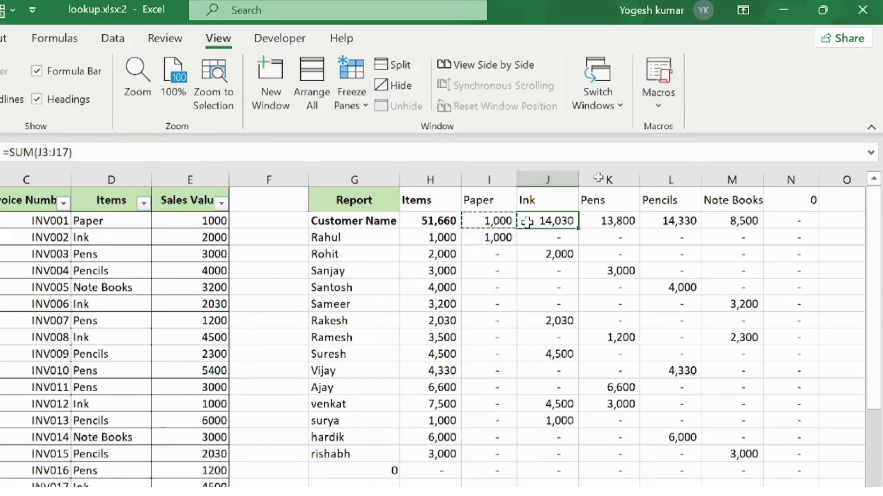
key(shift+Right)
key(shift+Right)
key(shift+Right)
key(shift+Right)
key(ctrl+v)
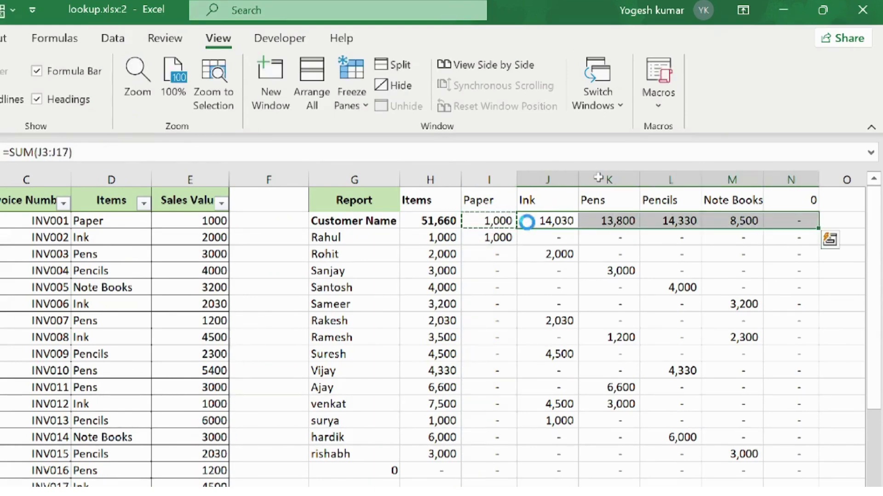
key(ctrl+v)
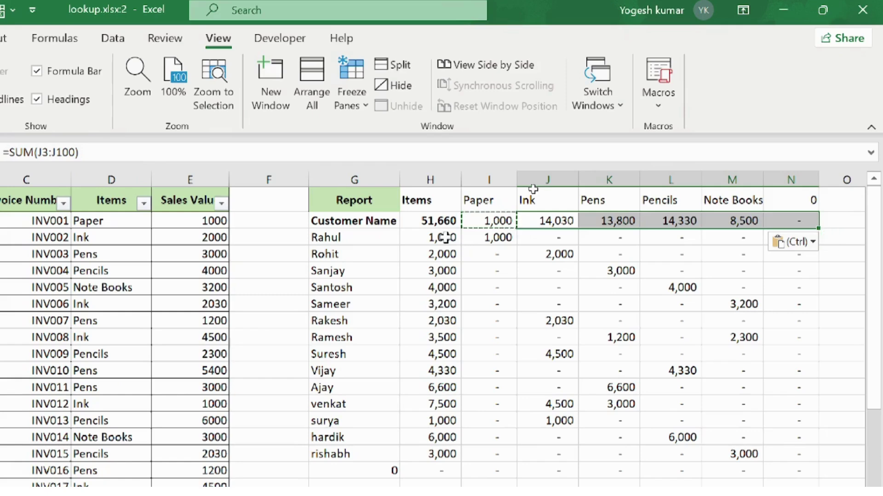
- Extend the first customer's total in H3 to column Z by changing its formula to =SUM(I3:Z3)
click(453, 241)
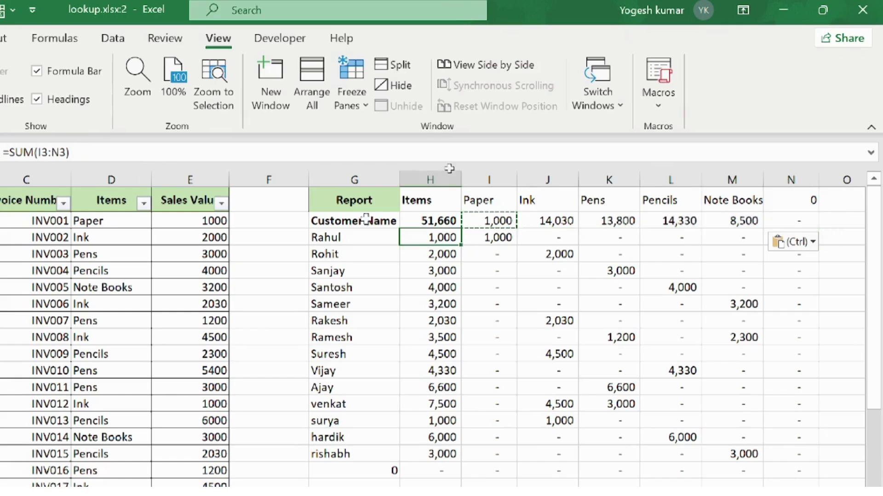
click(58, 152)
key(BackSpace)
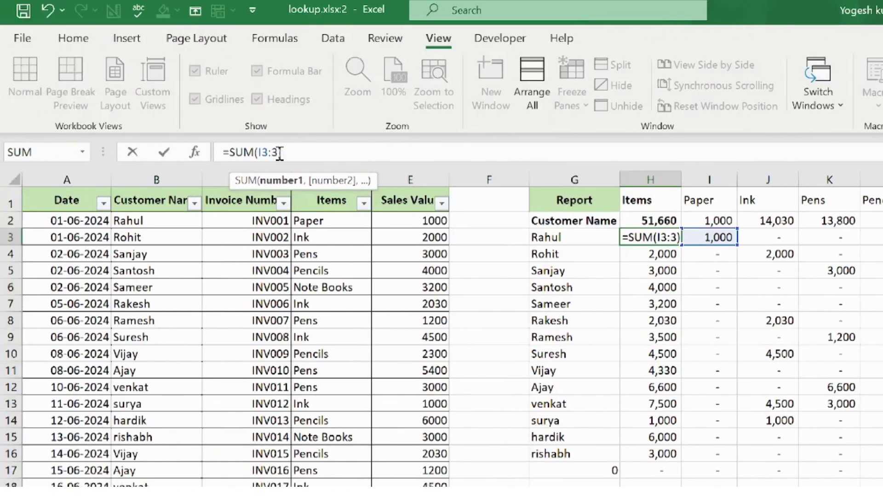
text(z)
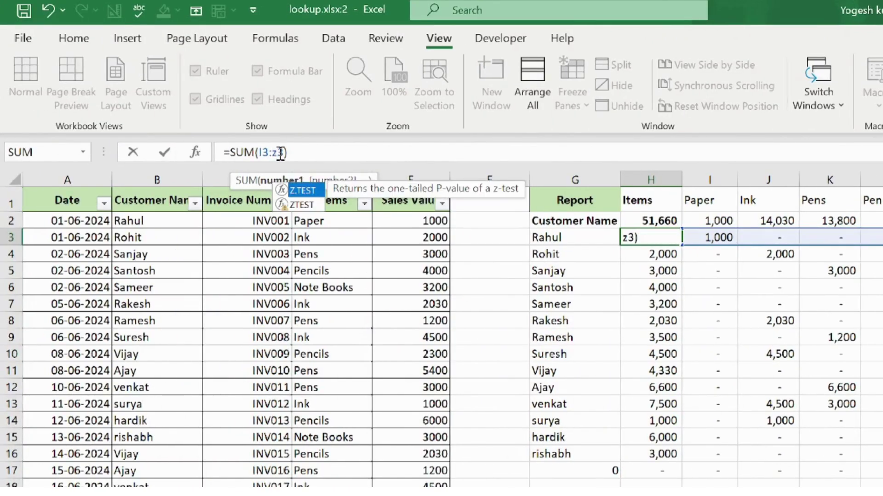
key(Return)
- Copy the extended customer total formula from H3 down to the other customers in H4:H17
key(Up)
key(ctrl+c)
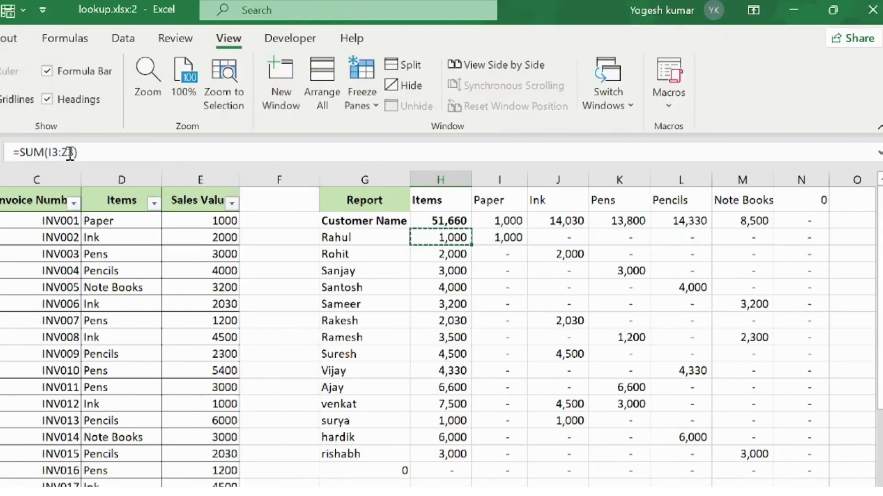
key(Down)
key(shift+Down)
key(shift+Down)
key(shift+Down)
key(shift+Down)
key(shift+Down)
key(shift+Down)
key(shift+Down)
key(shift+Down)
key(shift+Down)
key(shift+Down)
key(shift+Down)
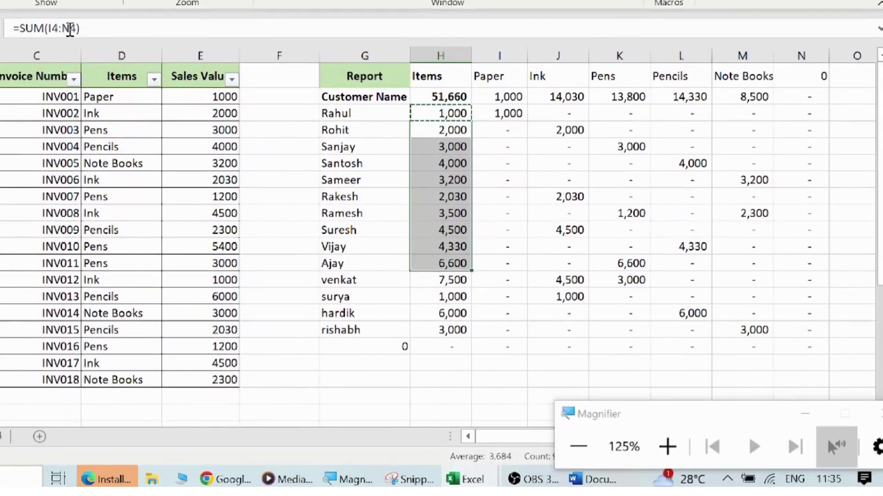
key(ctrl+v)
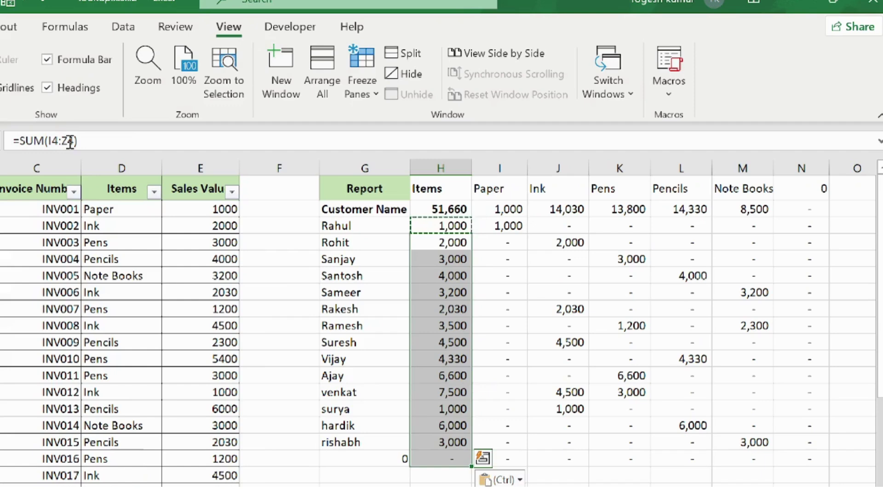
key(Escape)
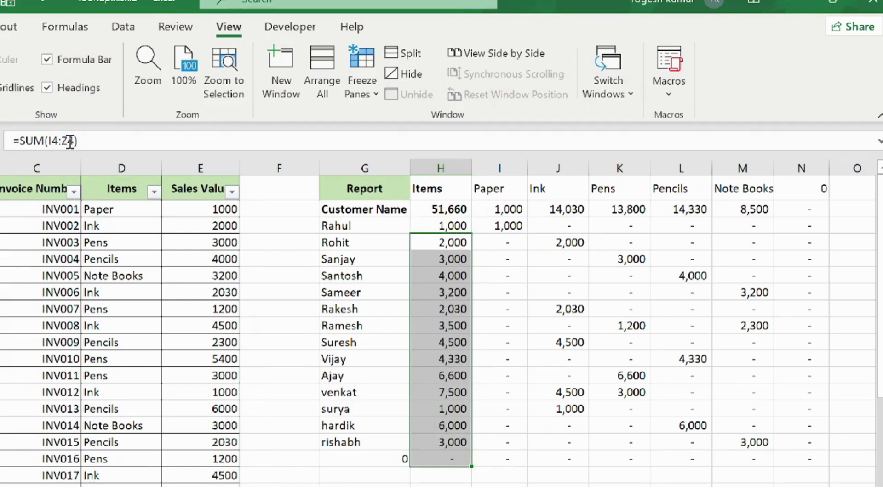
- Examine the extended column totals in I2:M2 against the item names and the sales amounts beneath them
key(Up)
key(Up)
key(Down)
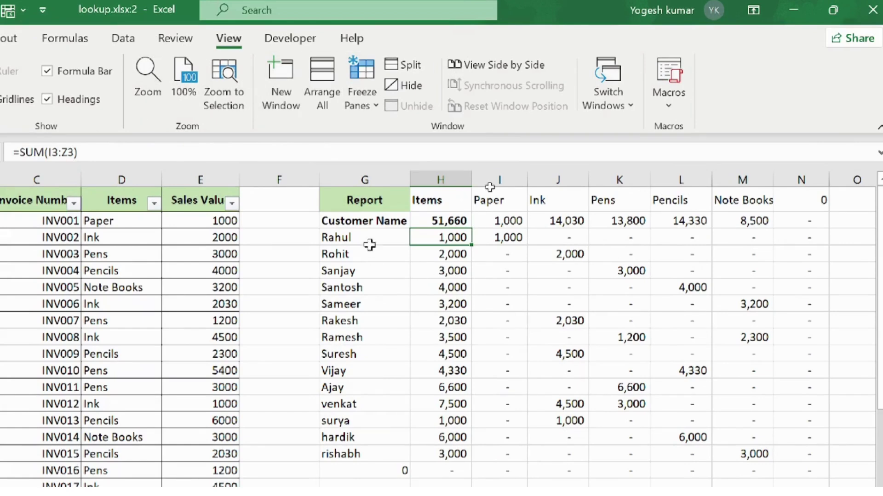
click(507, 219)
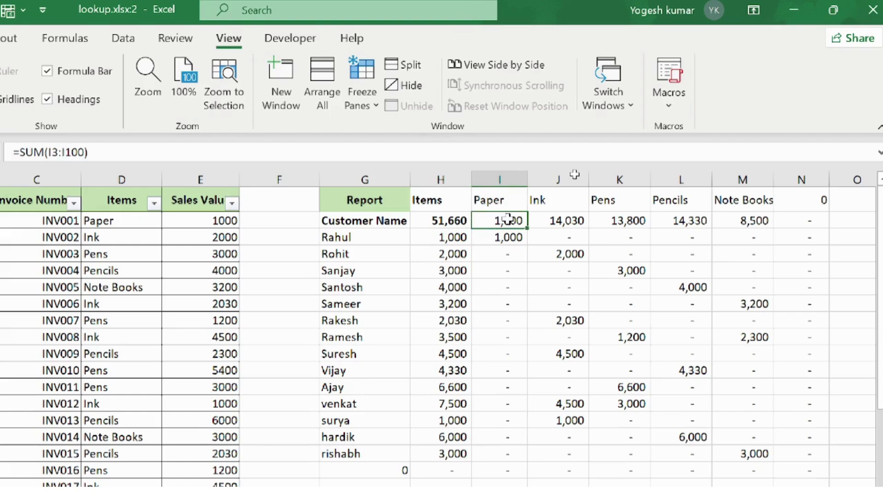
key(Up)
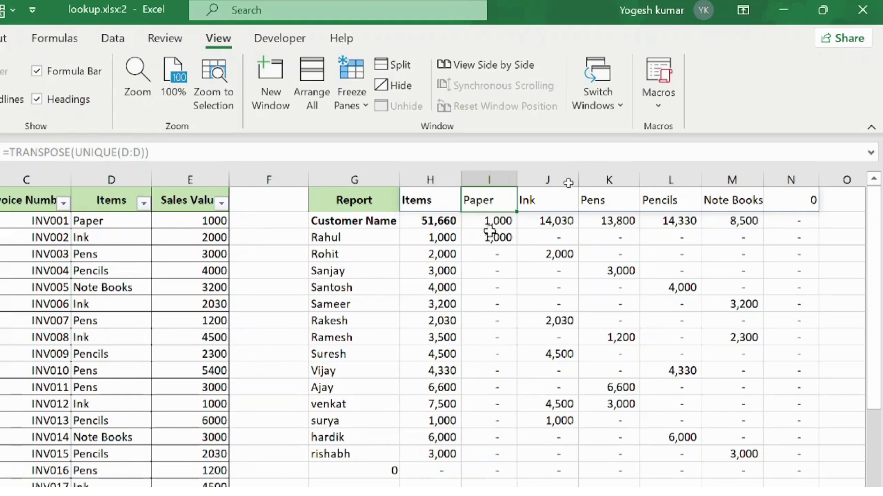
click(491, 221)
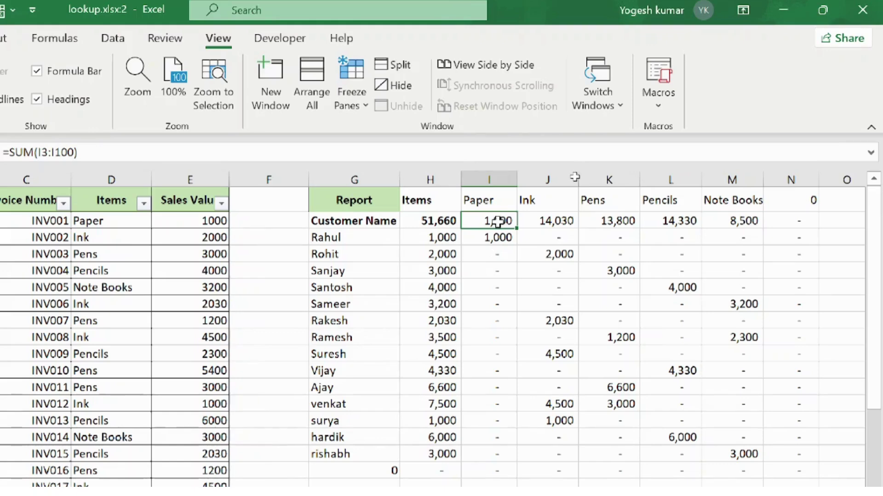
key(Down)
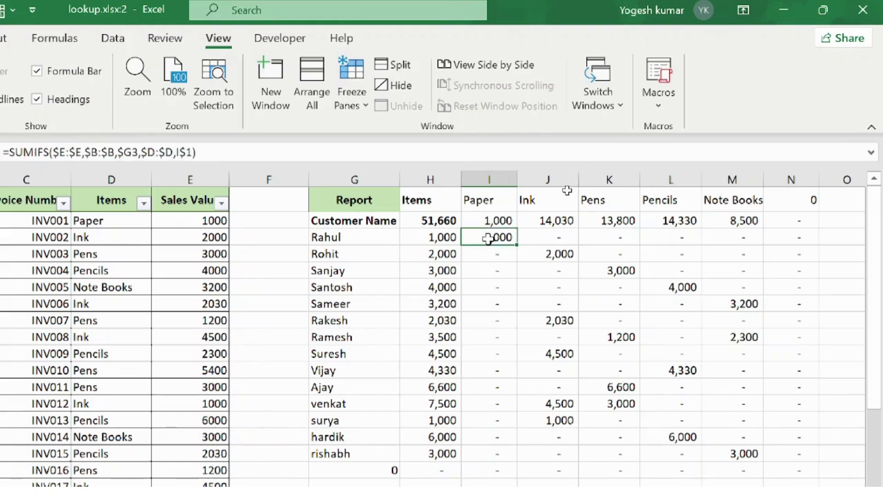
click(551, 206)
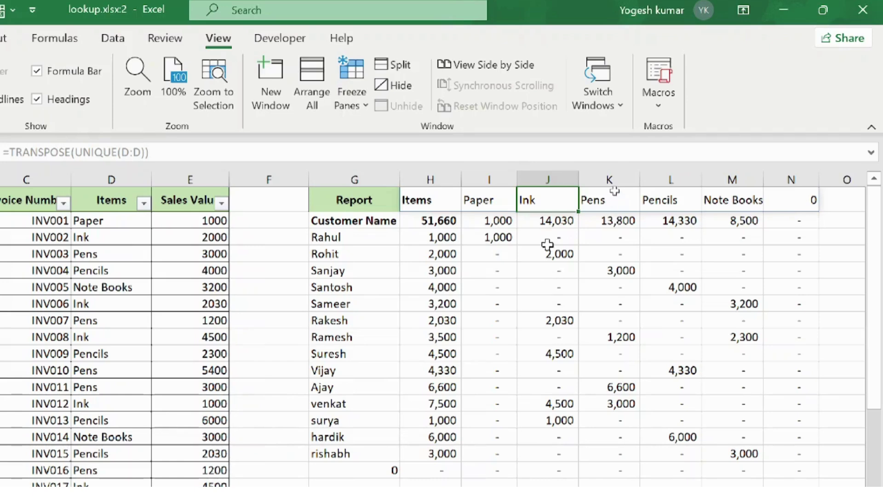
click(547, 220)
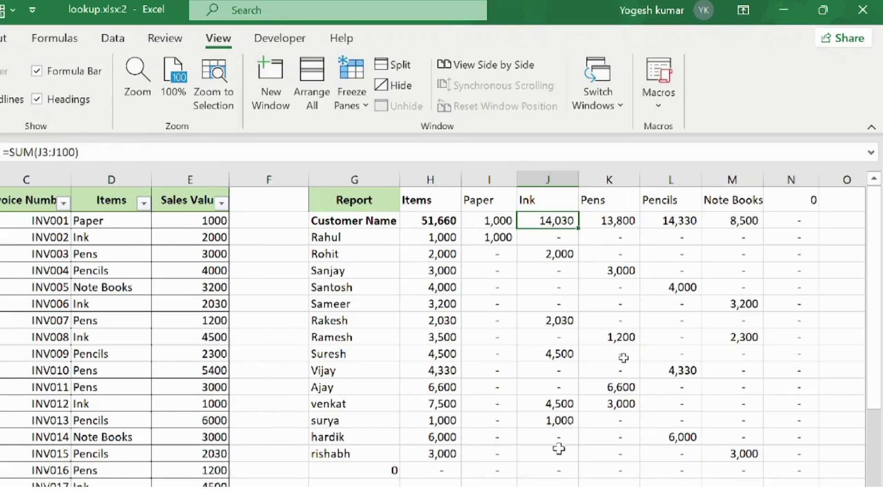
click(627, 223)
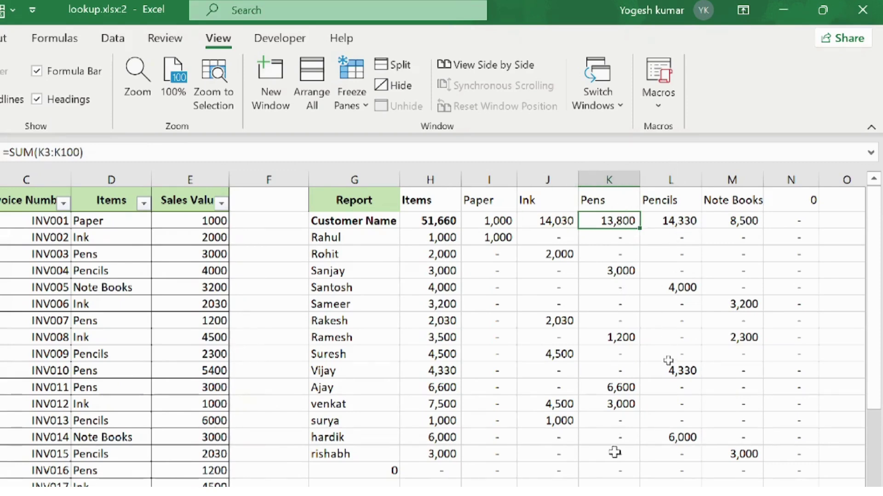
click(692, 198)
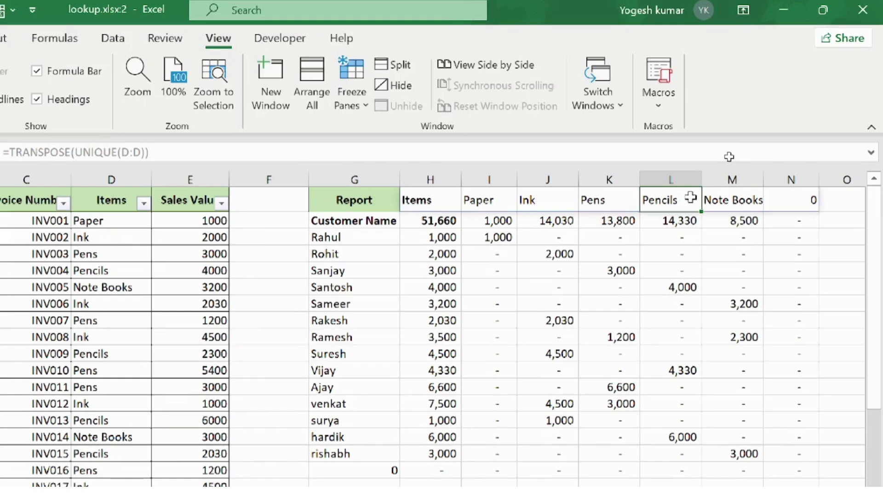
click(687, 222)
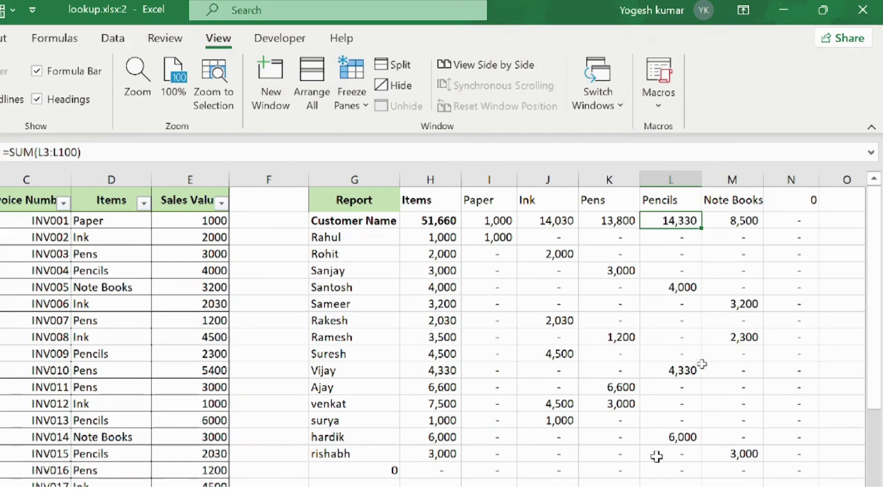
click(737, 221)
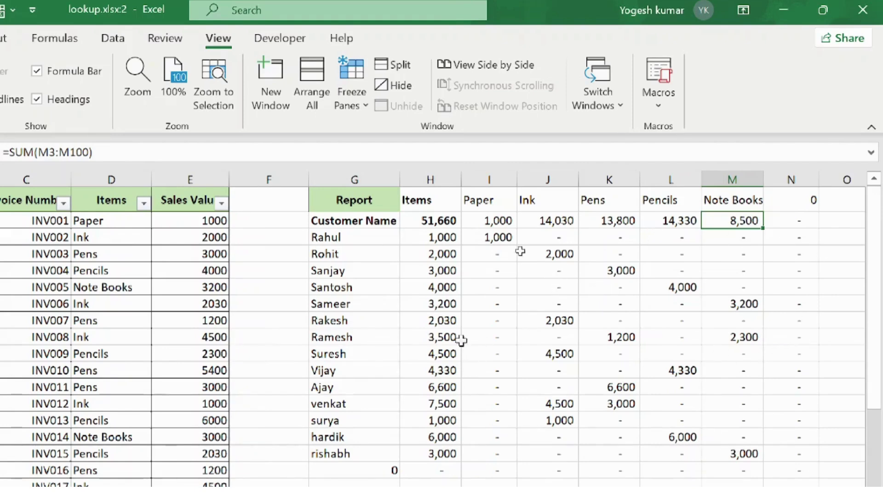
- Check the extended customer total formulas in H3, H13 and H16
click(417, 236)
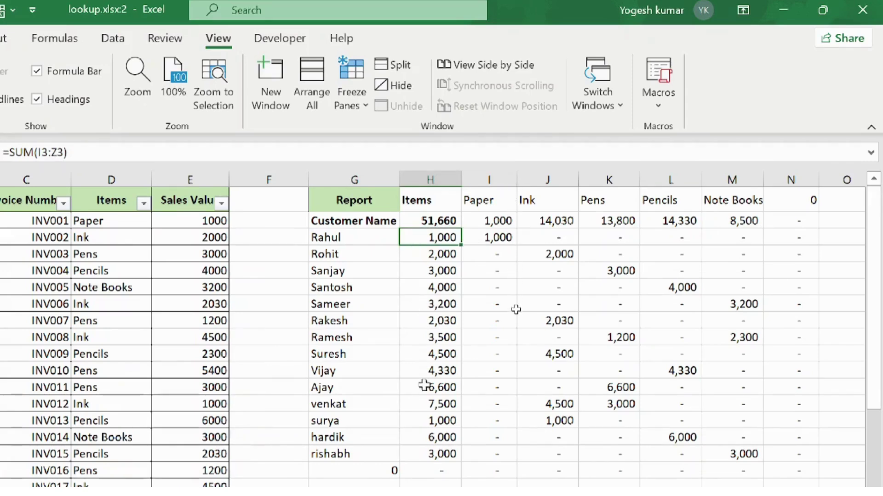
click(423, 404)
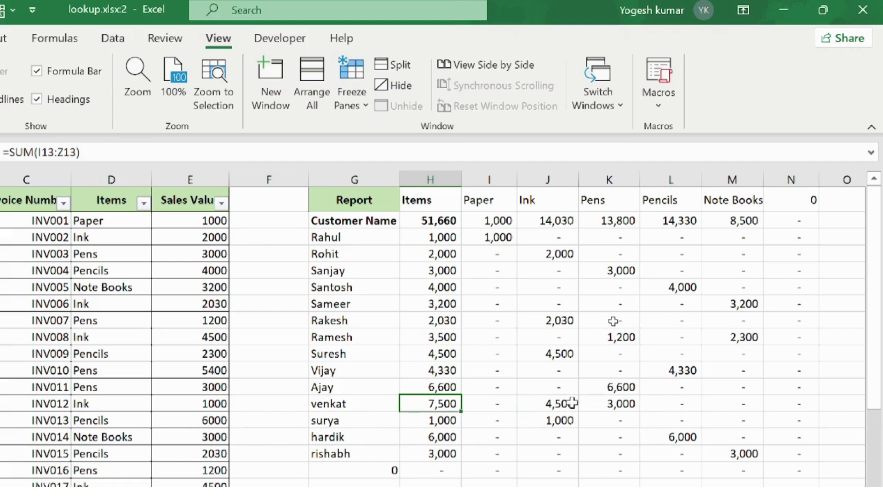
click(385, 404)
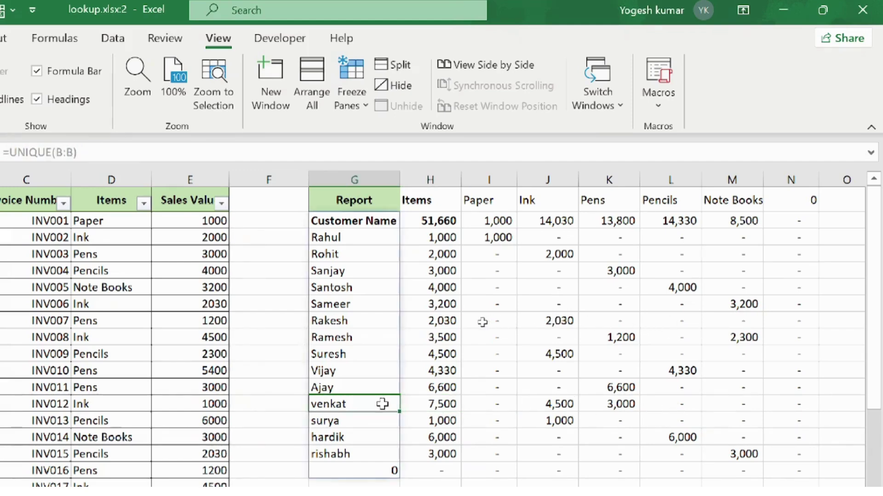
click(455, 405)
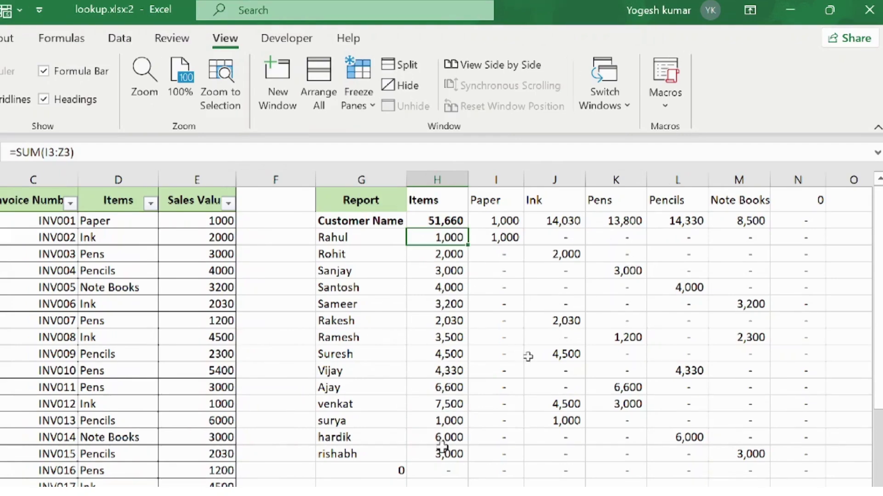
click(441, 453)
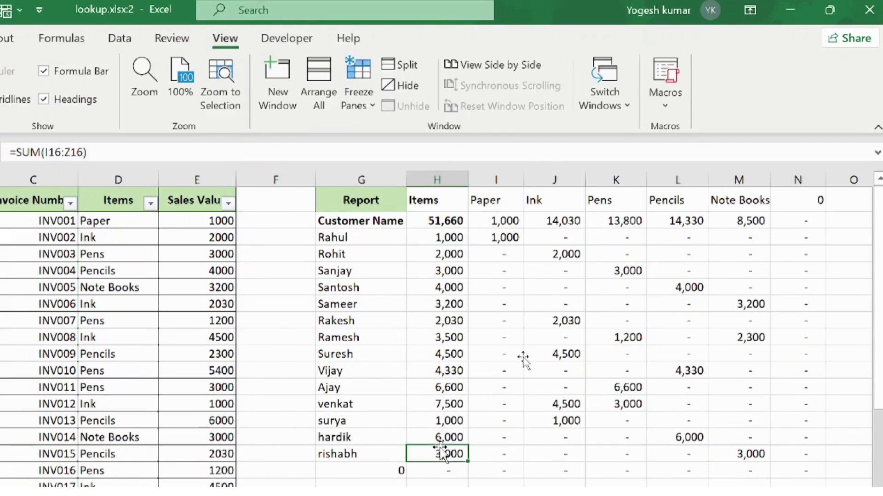
- Append the sales rows in A2:E4 of Sheet3 to the sales table on Sheet1, starting at A20
key(Down)
key(Down)
key(Down)
key(Left)
key(Left)
key(Left)
key(Left)
key(Left)
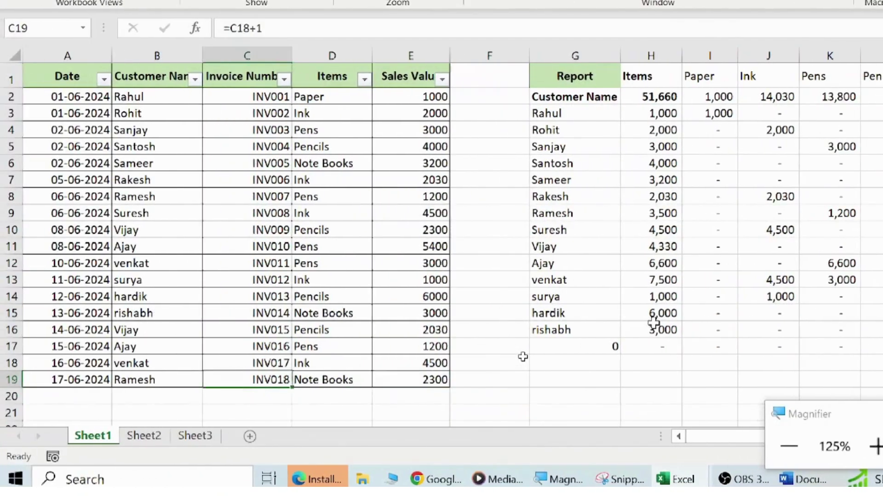
key(Left)
key(Left)
key(Down)
key(Down)
key(Down)
key(Down)
key(Down)
key(Down)
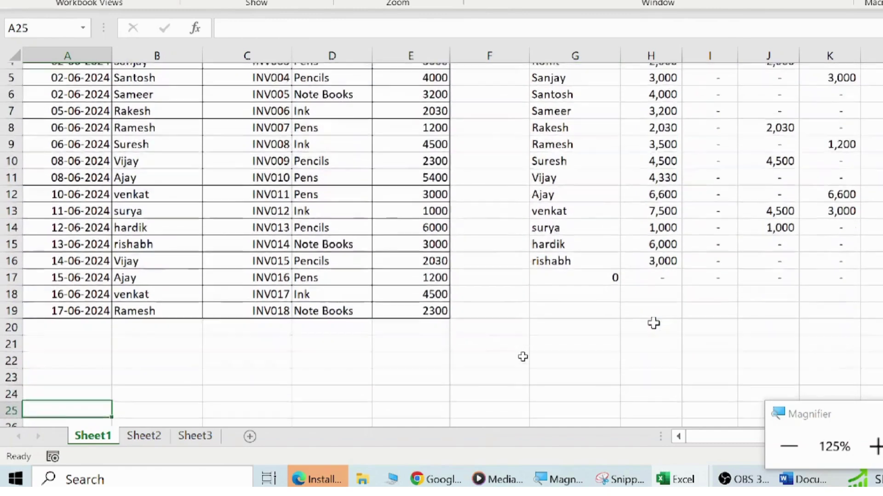
key(Down)
key(Down)
key(Up)
key(Up)
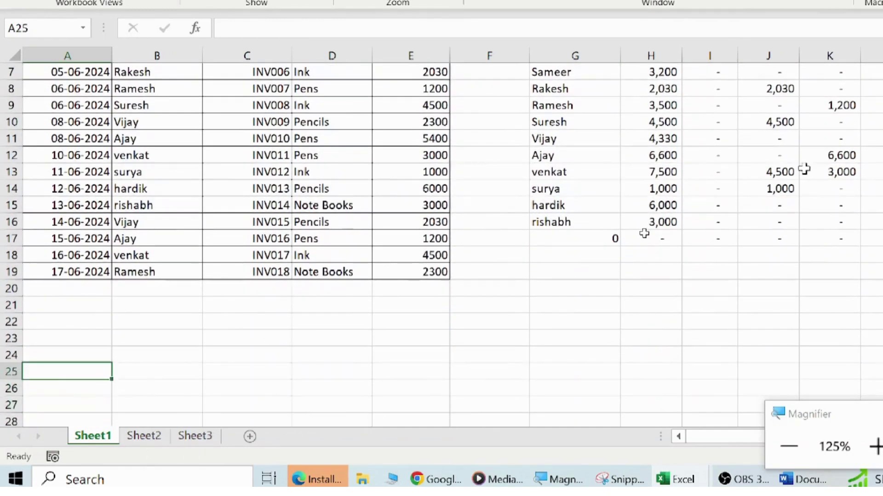
click(210, 440)
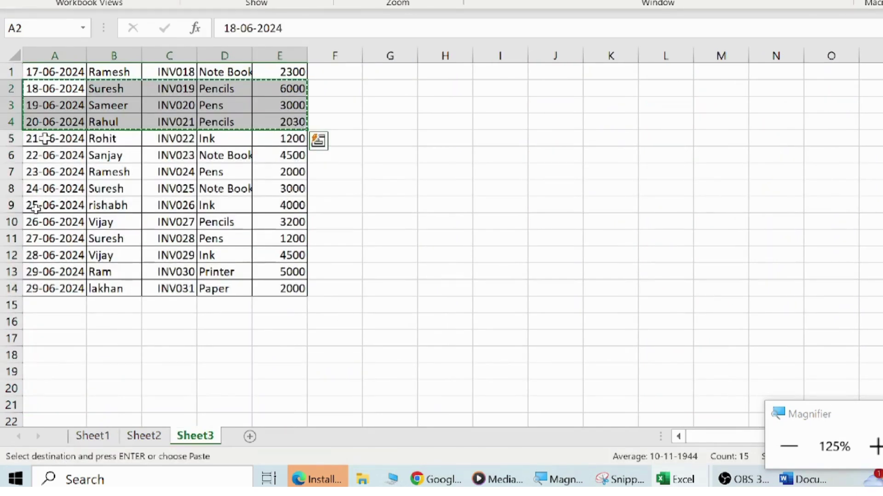
- Copy the remaining sales rows A5:E14 from Sheet3 and paste them below the Sheet1 table, starting at A23
drag(44, 138, 299, 287)
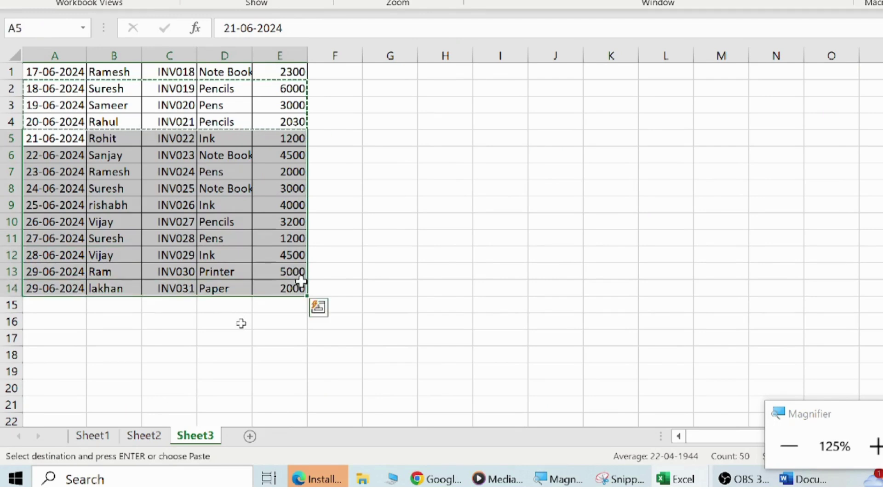
key(ctrl+c)
click(91, 437)
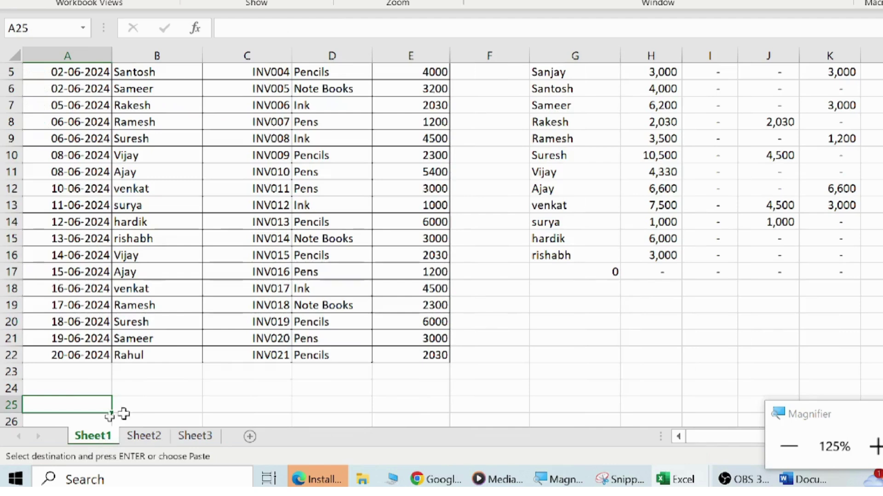
click(89, 370)
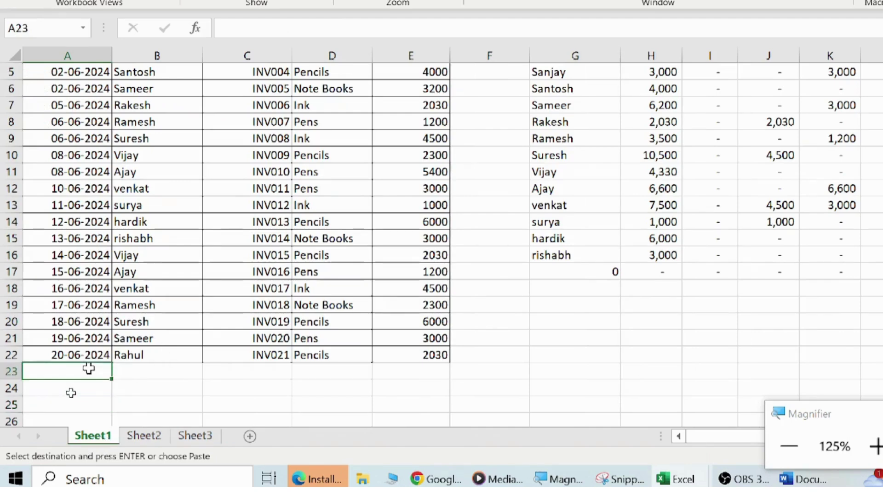
key(ctrl+v)
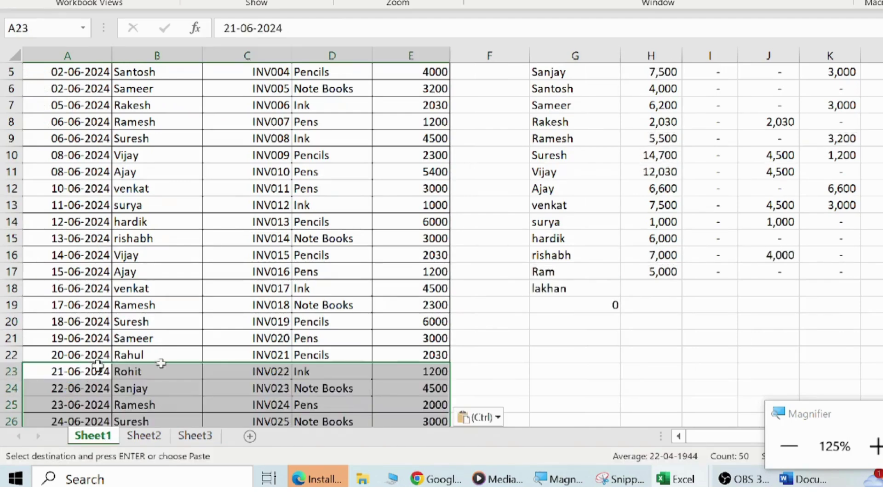
- Examine the updated item headers, column totals and customer amounts in the report after adding the new sales rows
click(674, 260)
key(Up)
key(Up)
key(Right)
key(Right)
key(Right)
key(Up)
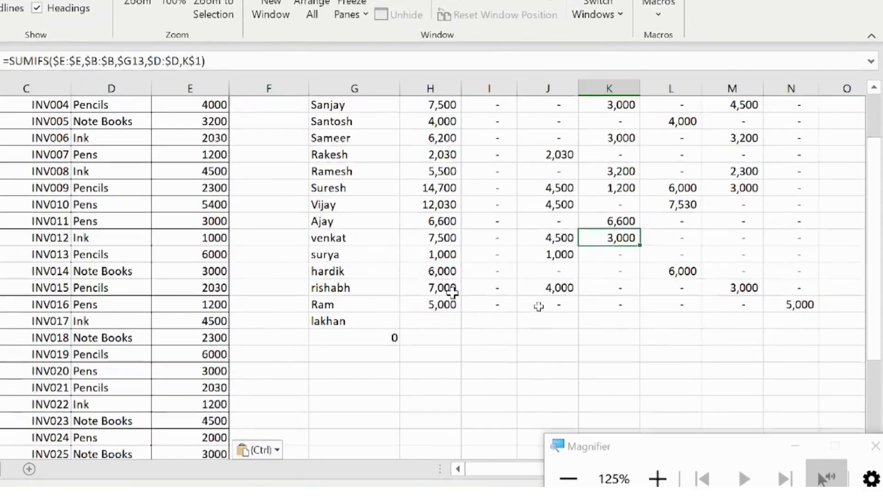
key(Up)
key(Up)
key(Up)
key(Up)
key(Up)
key(Up)
key(Up)
key(Up)
key(Up)
key(Up)
key(Up)
key(Up)
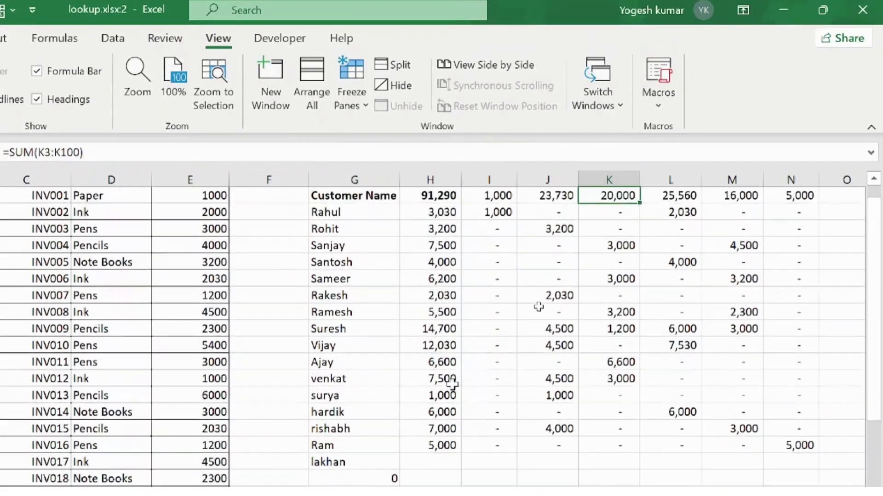
key(Down)
key(Down)
key(Down)
key(Down)
key(Down)
key(Down)
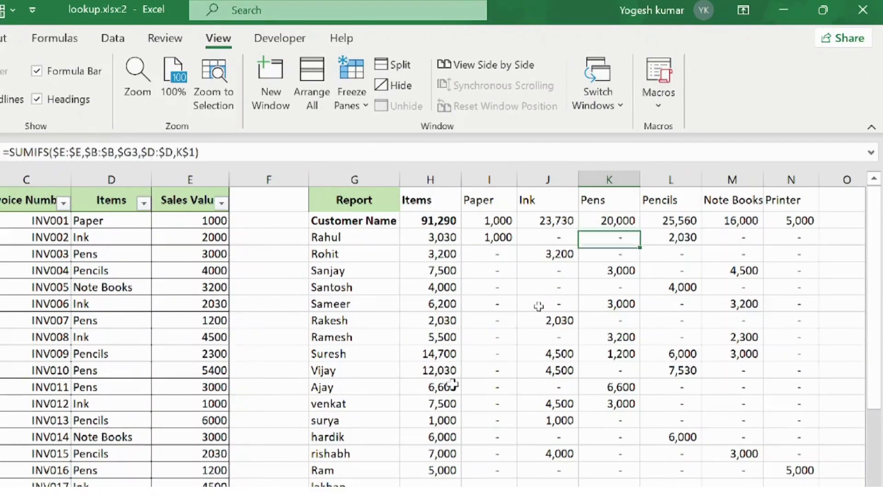
- Check the customer totals in column H down to the newly added customer in row 18
key(Left)
key(Left)
key(Left)
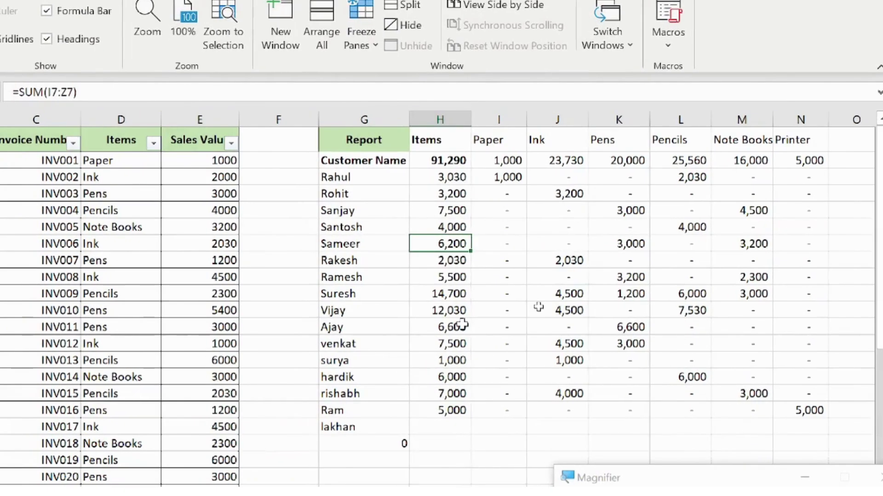
key(Down)
key(Down)
key(Down)
key(Up)
key(Up)
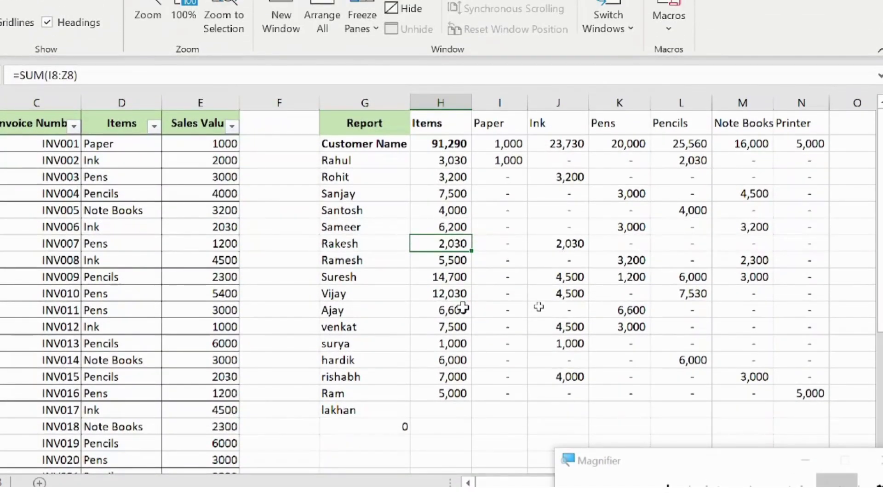
key(Down)
key(Down)
key(Down)
key(Down)
key(Down)
key(Down)
key(Down)
key(Down)
key(Down)
key(Down)
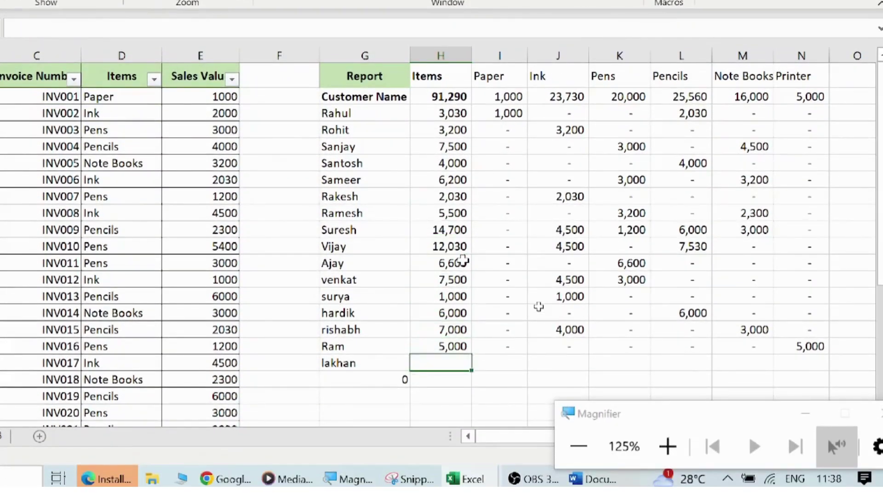
key(Left)
key(Right)
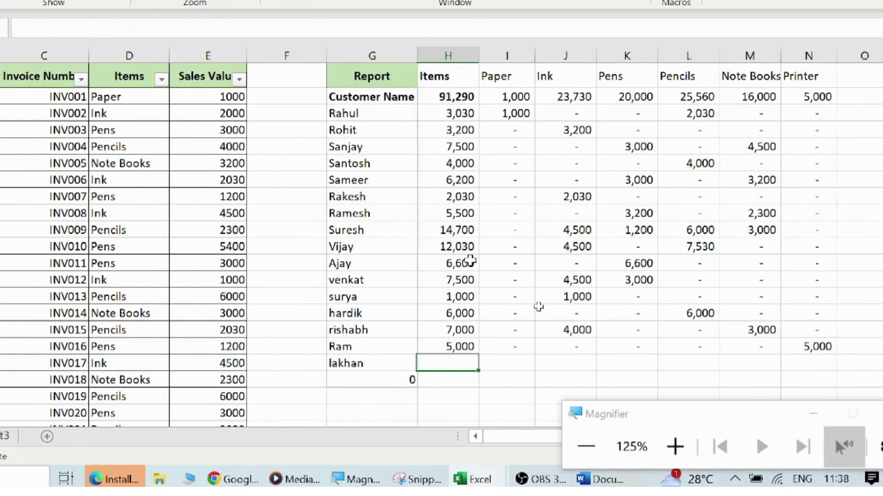
- Check the cells of the newly added customer in row 18, the Printer column above it and the last item headers
key(Right)
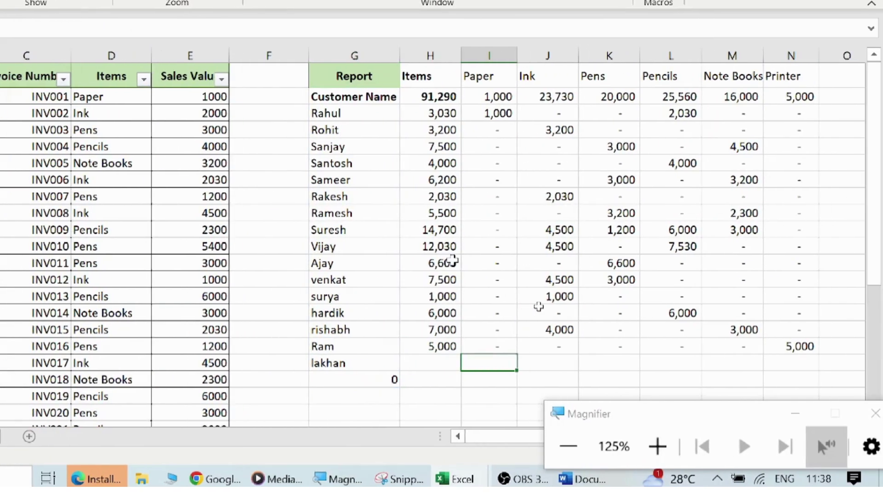
key(Right)
key(Right)
key(Right)
key(Right)
key(Right)
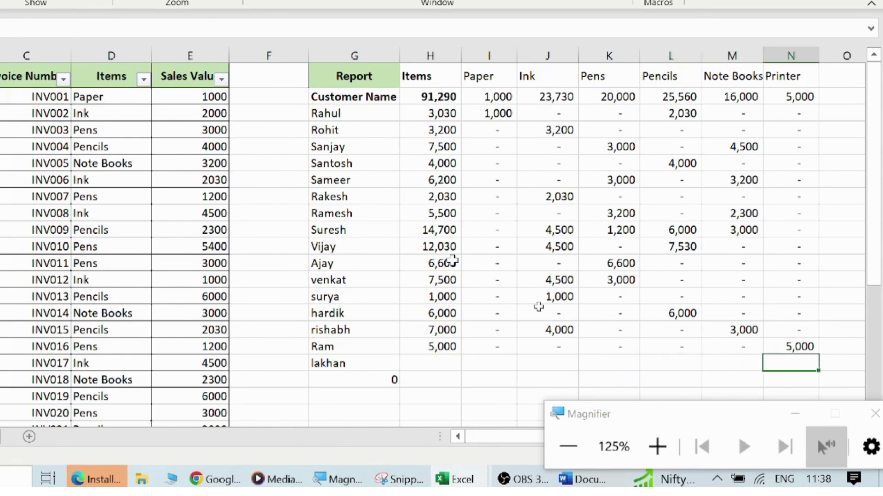
key(Up)
key(Up)
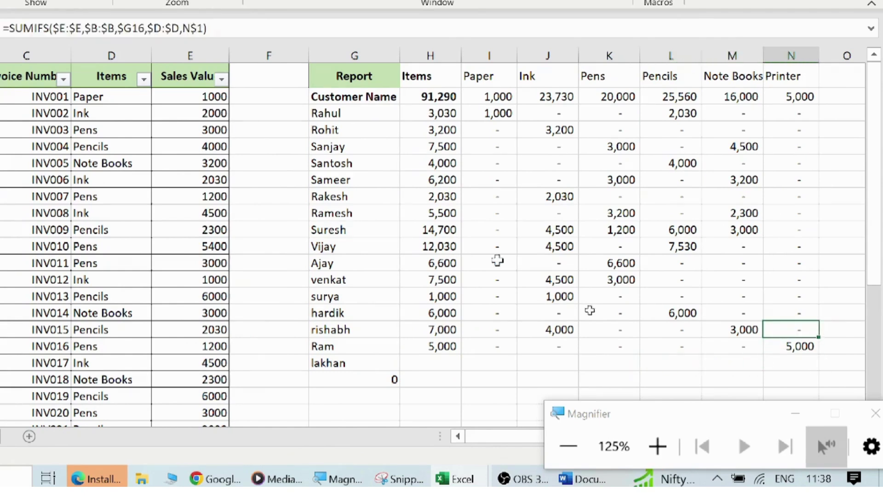
click(722, 83)
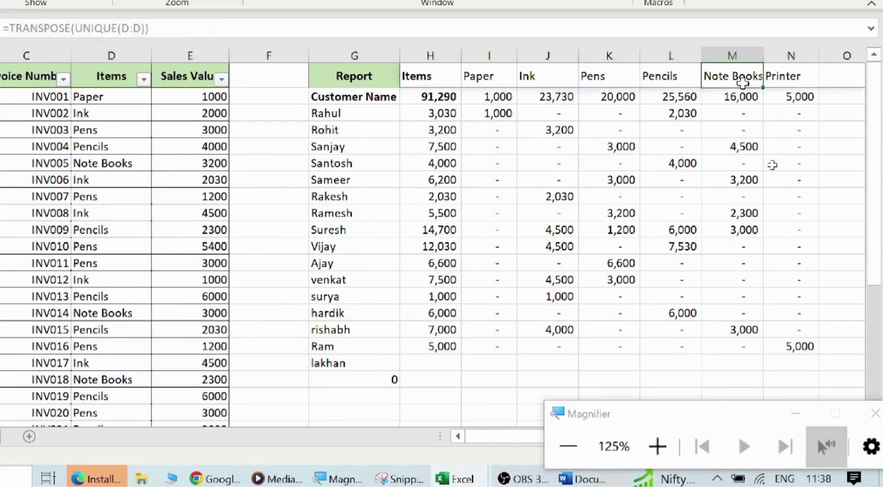
click(780, 79)
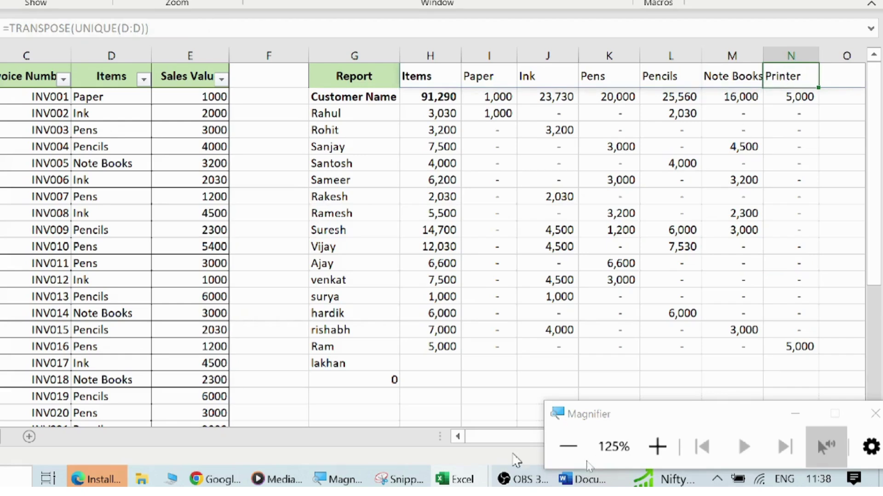
- Fill the customer total in H17 and the SUMIFS formulas in I17:N17 down to row 19
click(419, 346)
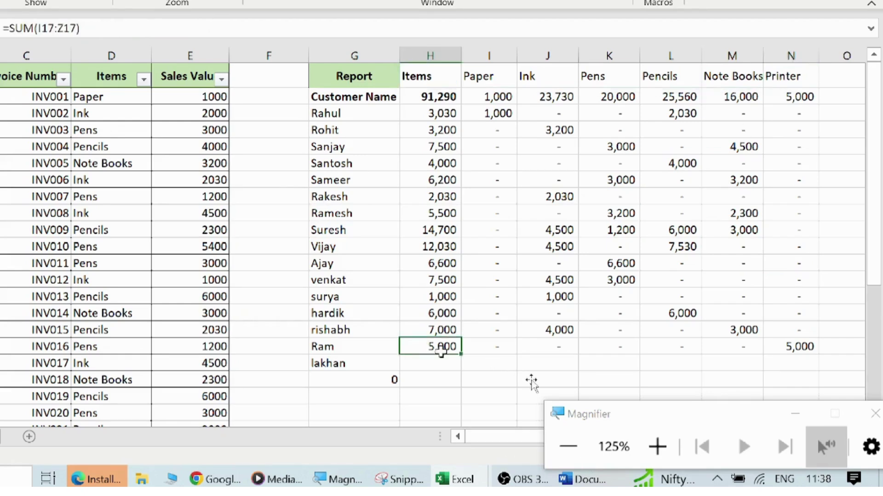
drag(460, 355, 452, 392)
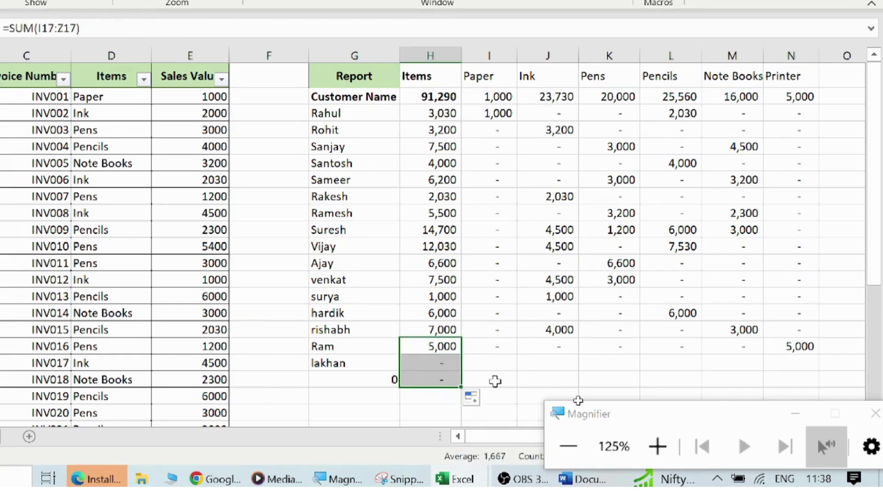
drag(497, 347, 814, 387)
click(768, 365)
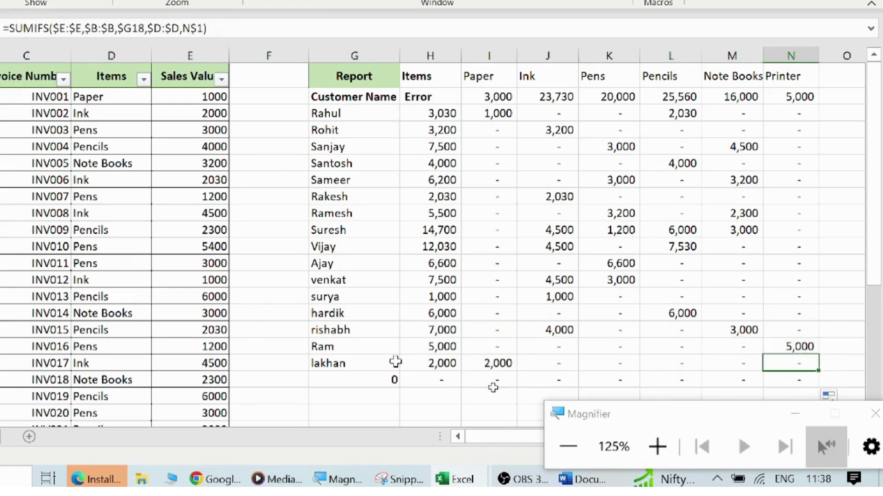
- Examine the customer totals in rows 17 and 18, the Note Books and Printer headers, and the SUMIFS formulas in row 6
click(417, 363)
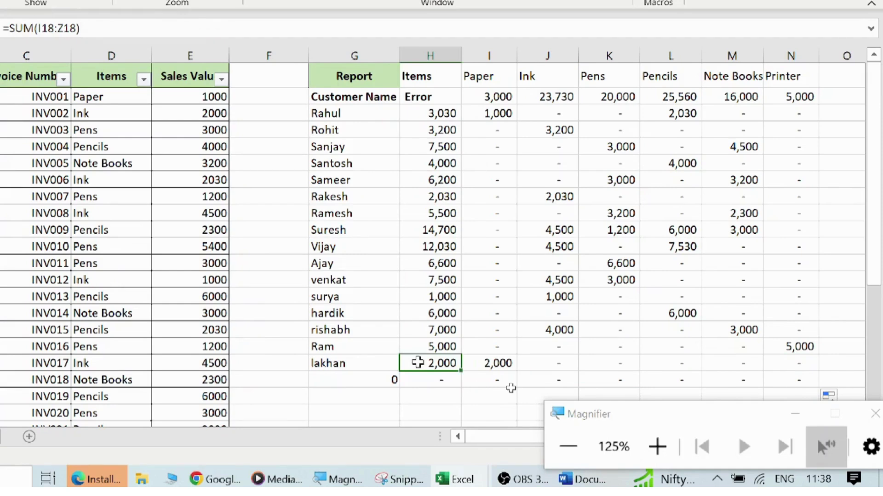
key(Up)
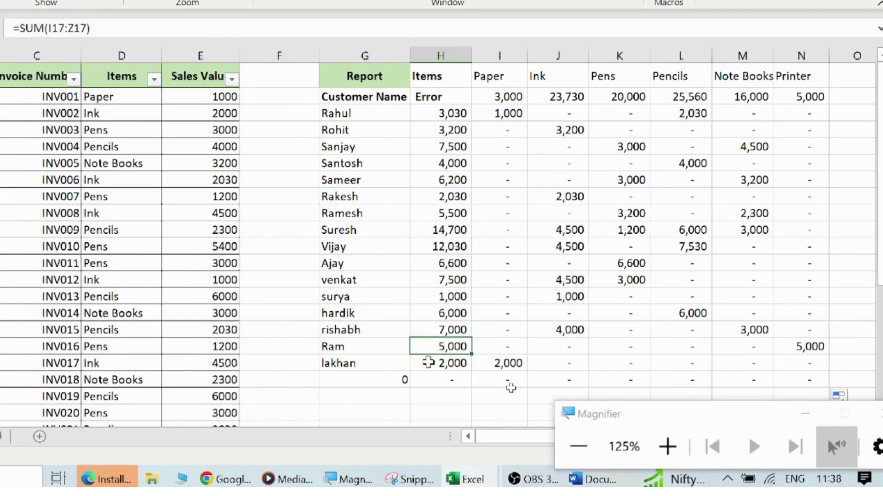
key(Left)
key(Right)
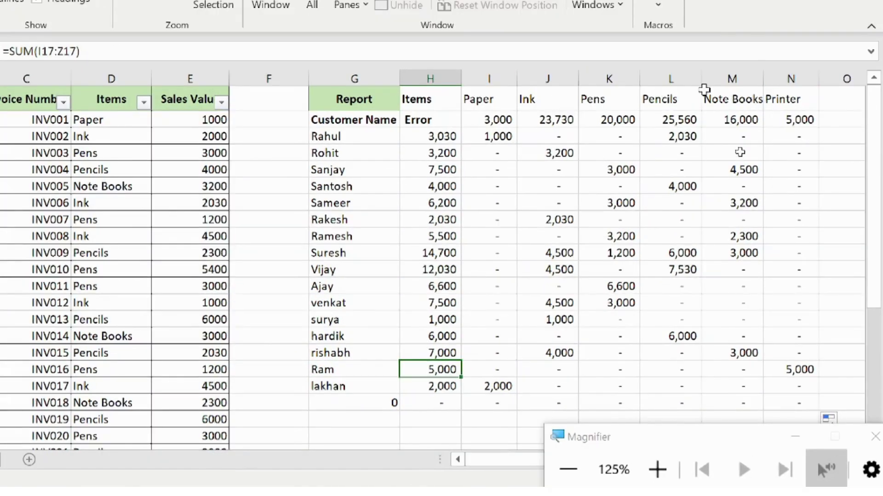
click(719, 97)
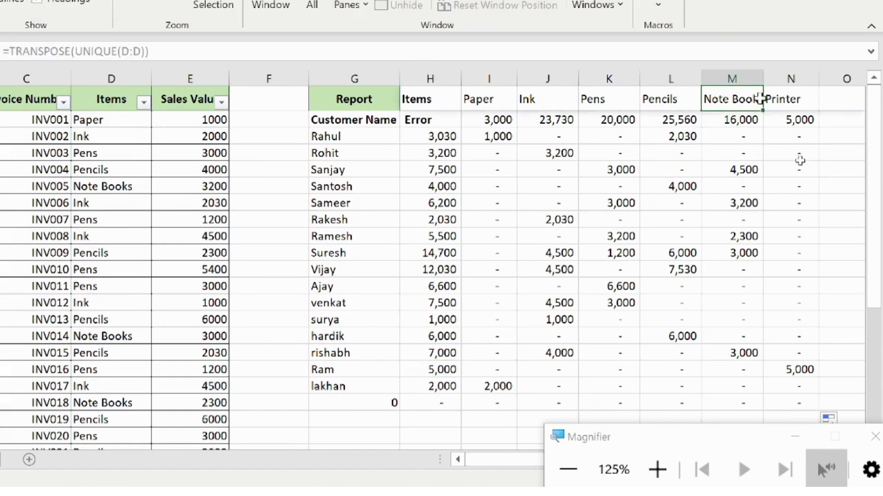
click(797, 100)
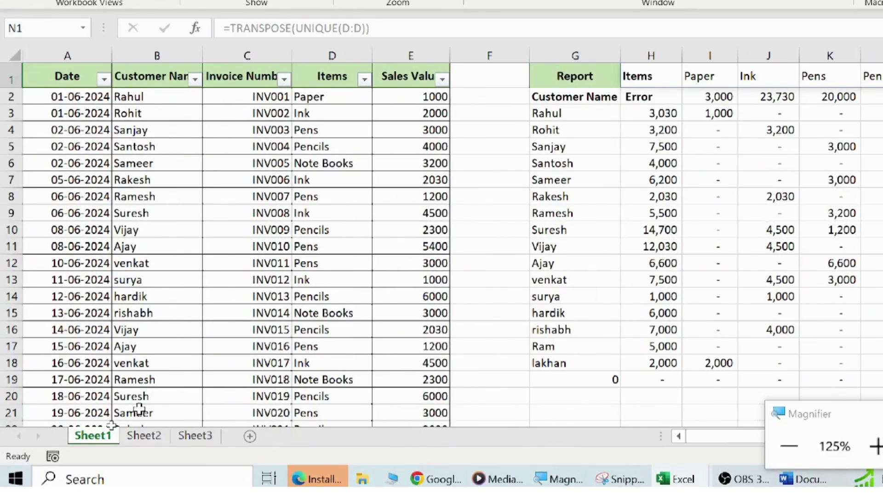
click(662, 163)
key(Right)
key(Right)
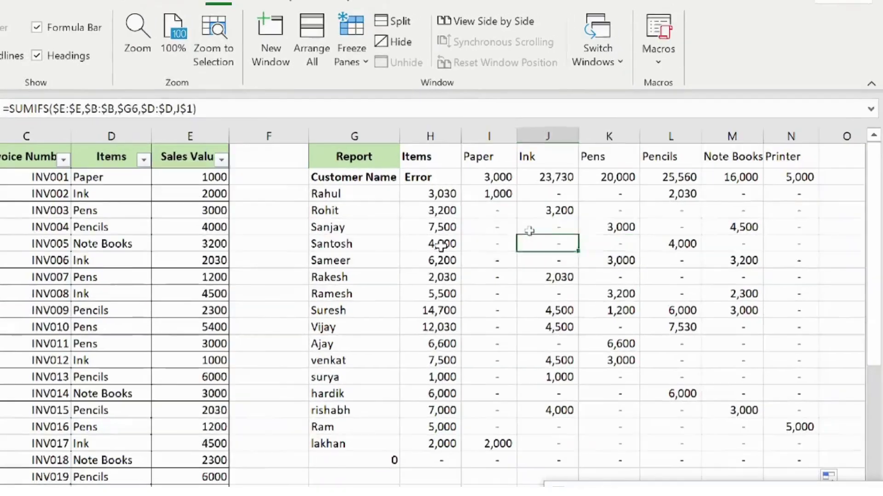
key(Right)
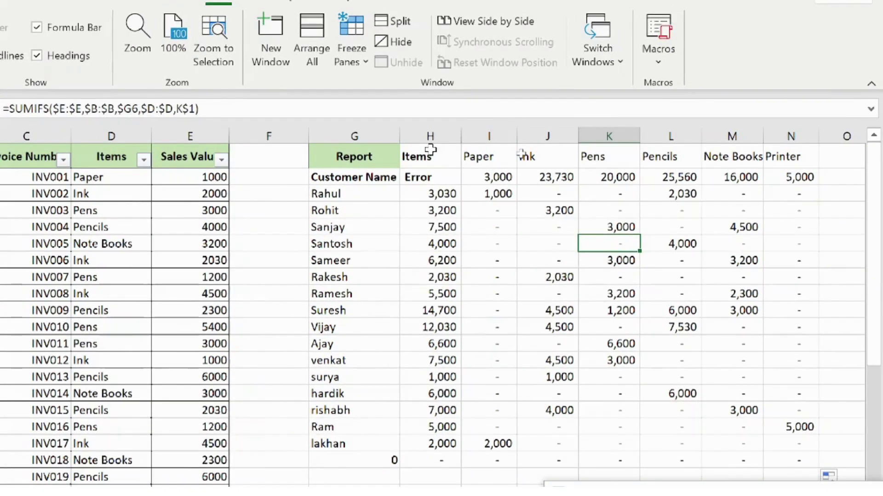
- Shade the item headers in H1:N1 and the customer name list from G2 light green, and add borders to the report range G1:N19
drag(430, 149, 772, 157)
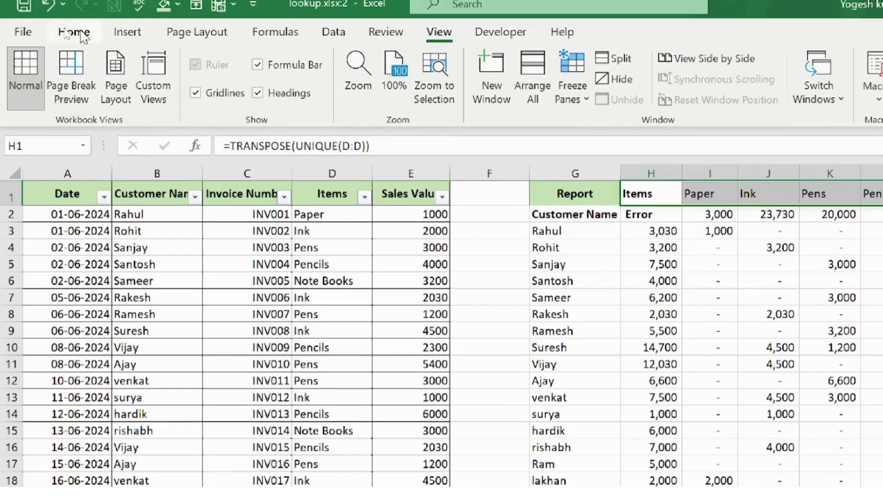
click(82, 35)
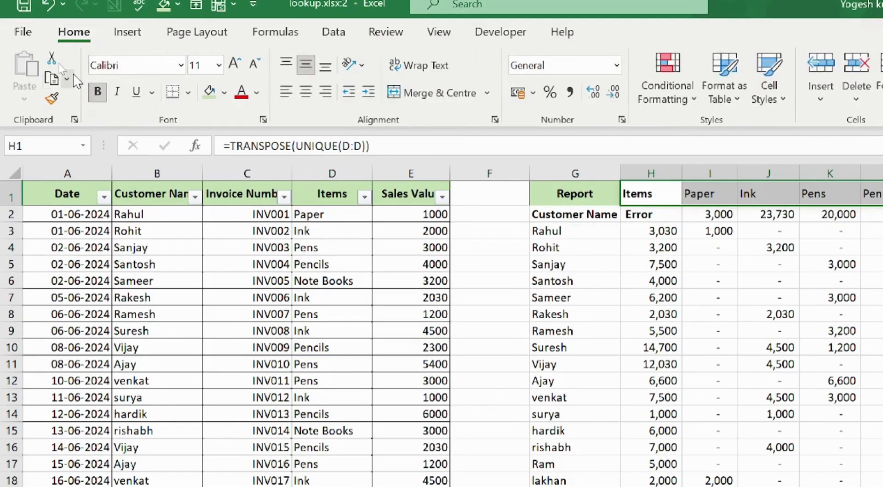
click(210, 92)
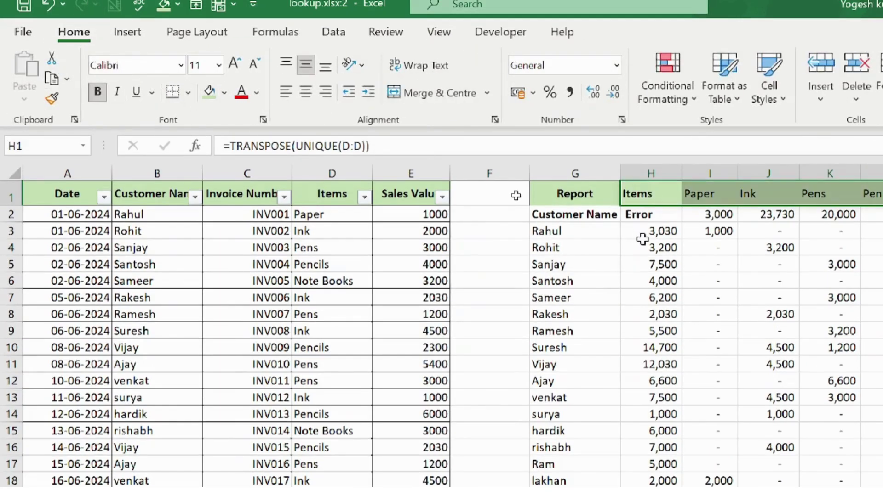
drag(577, 215, 570, 468)
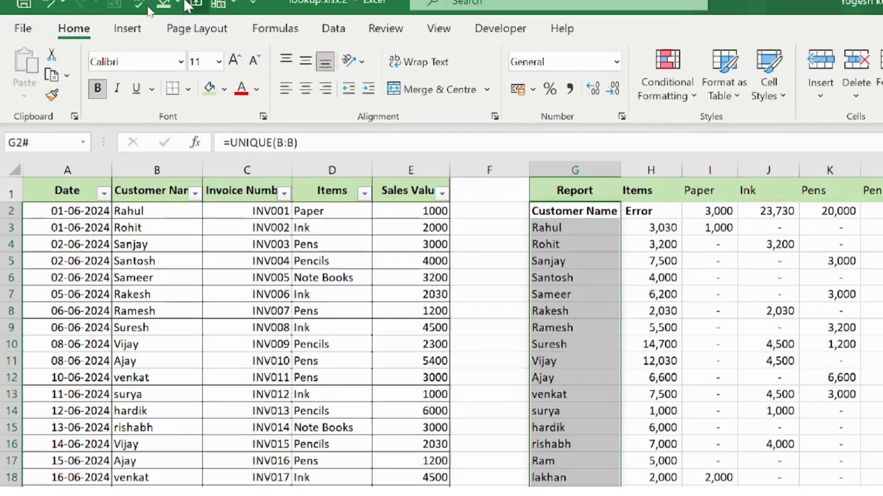
click(211, 73)
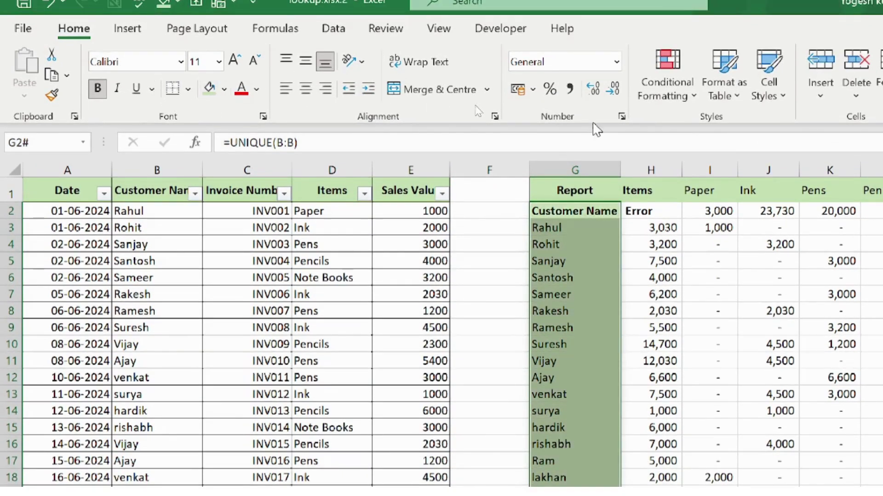
click(588, 194)
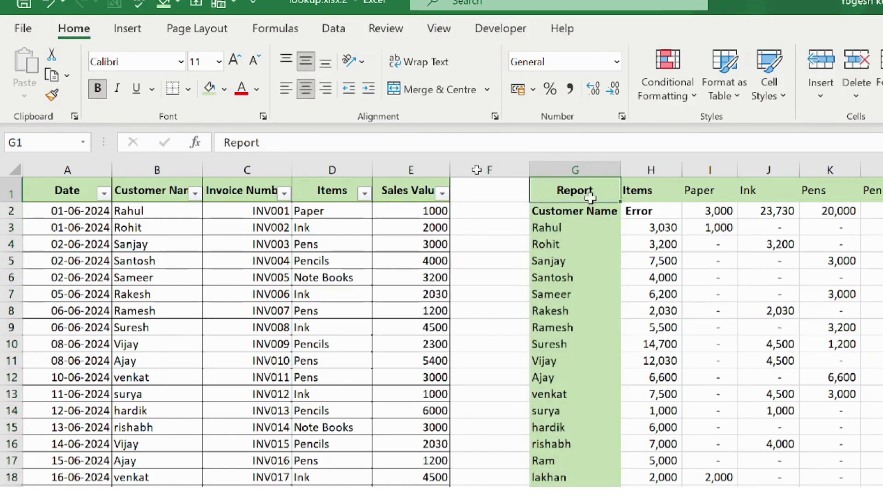
drag(588, 194, 874, 470)
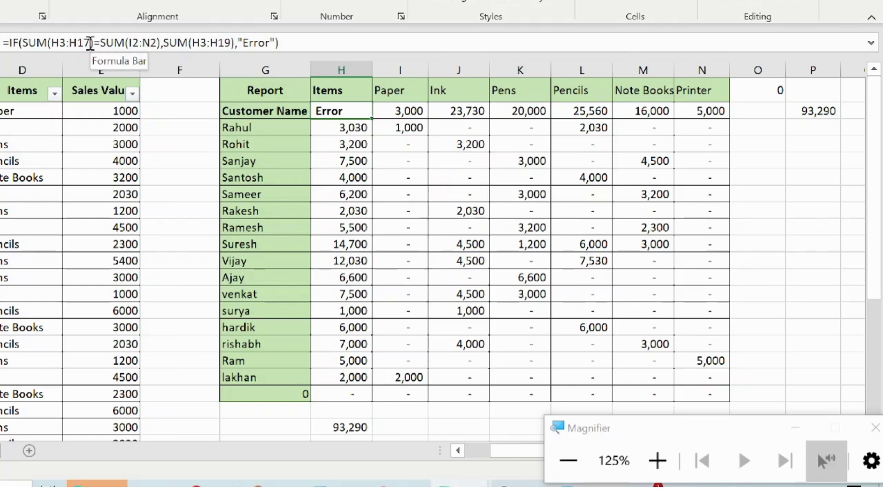
- Extend the cross-check formula in H2 to =IF(SUM(H3:H1100)=SUM(I2:Z2),SUM(H3:H100),"Error")
click(90, 42)
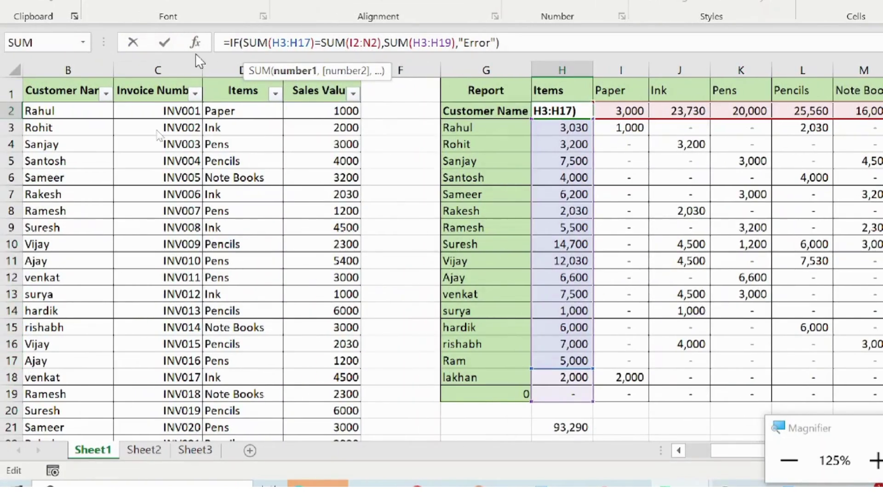
key(BackSpace)
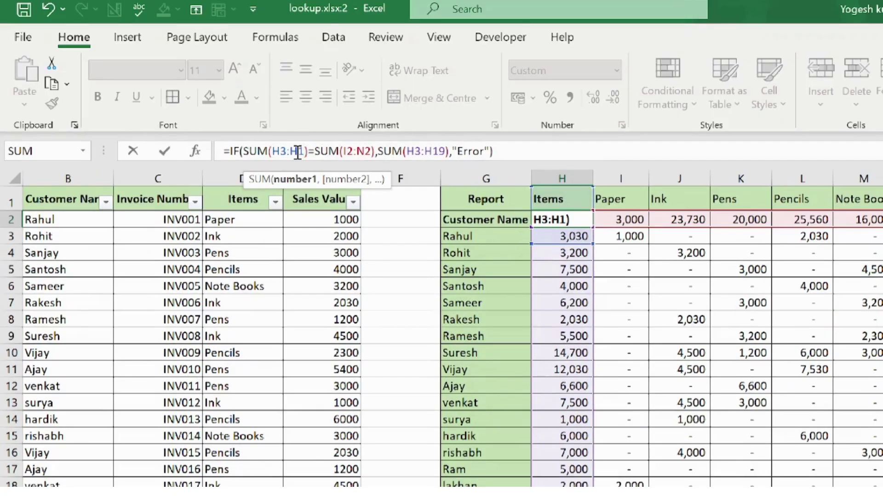
text(100)
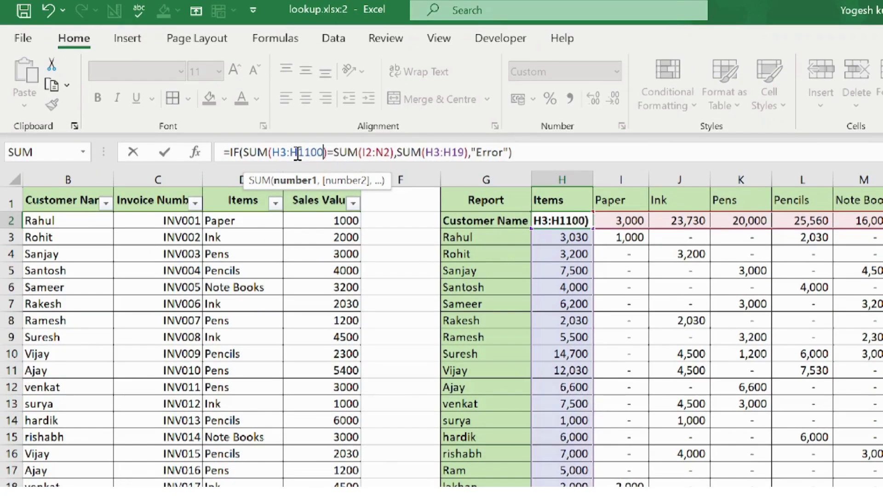
click(389, 156)
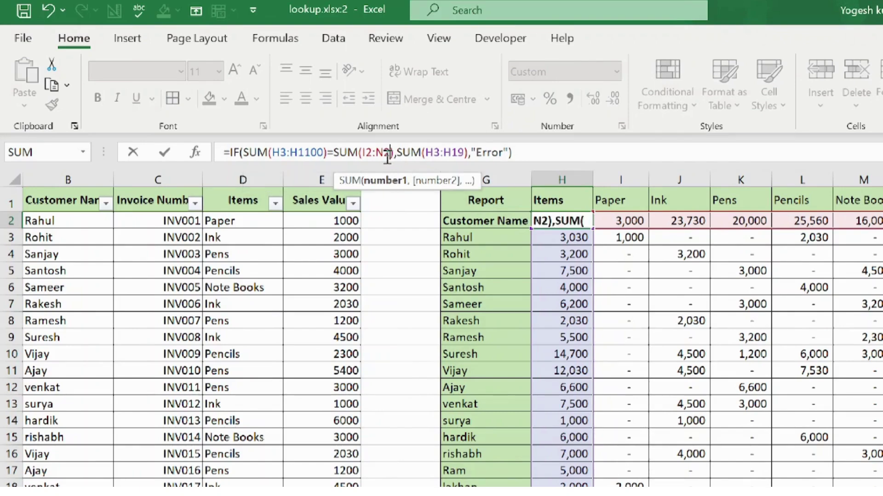
key(BackSpace)
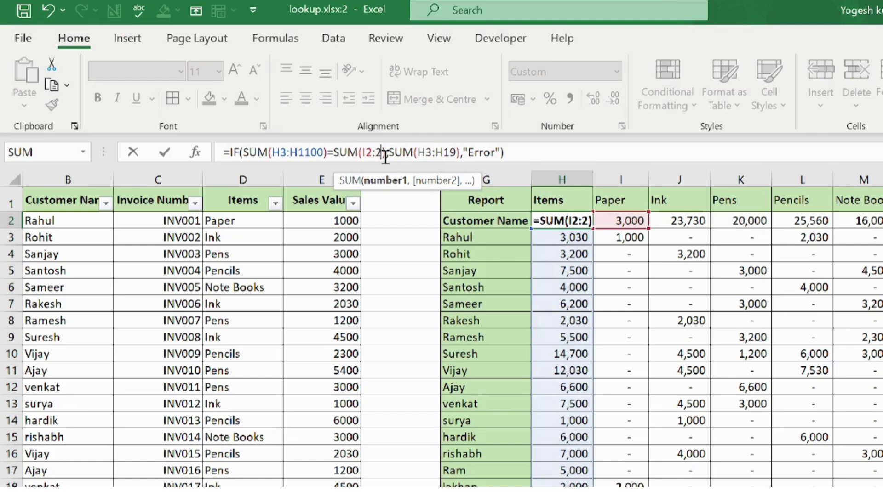
text(z)
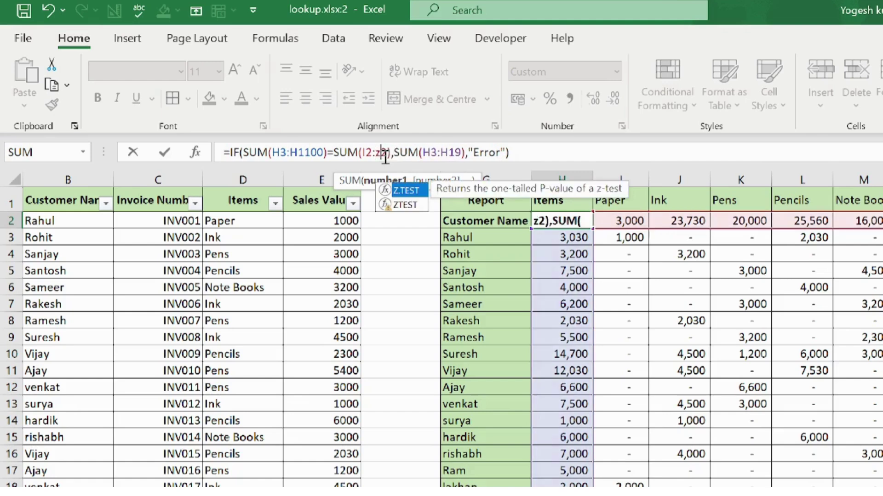
click(461, 157)
key(BackSpace)
key(BackSpace)
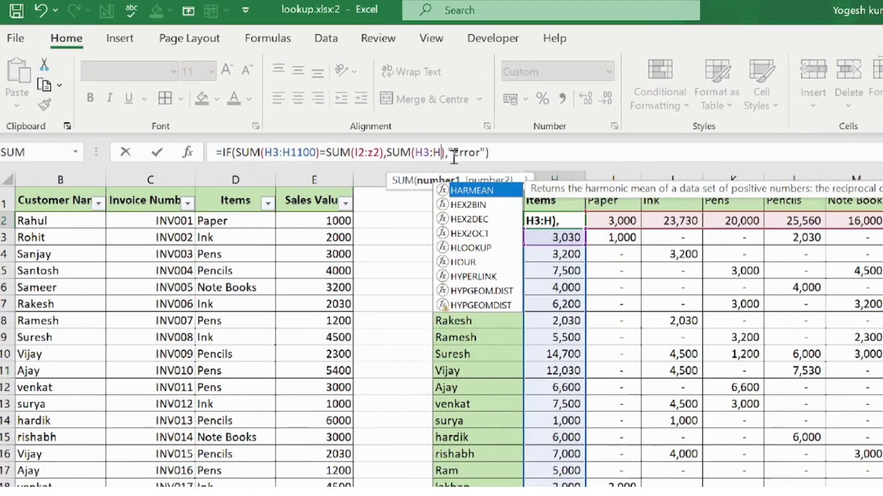
text(1100)
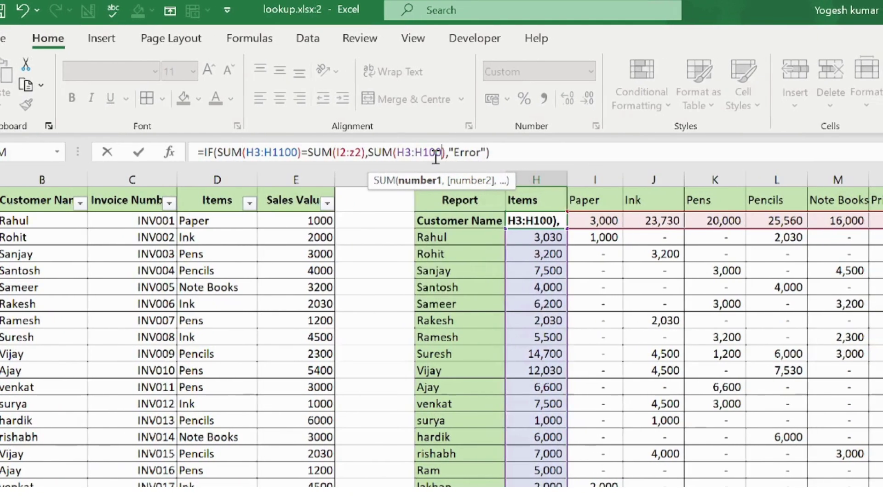
key(Return)
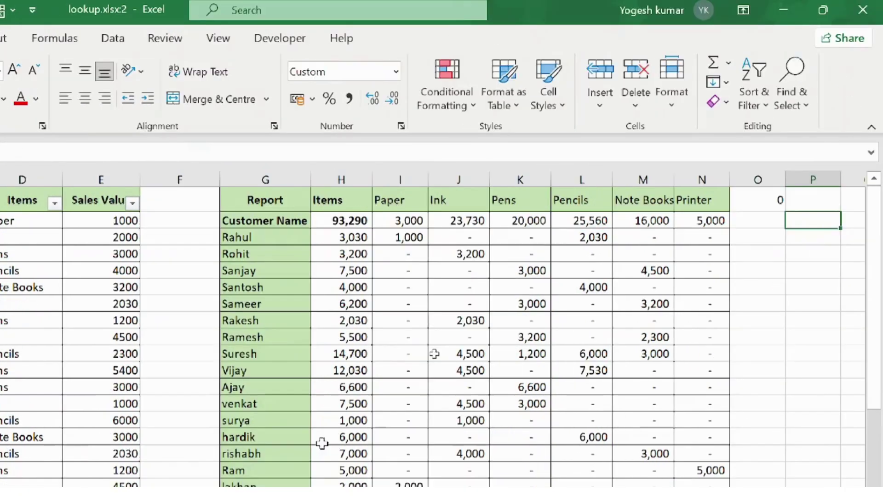
- Review the item total formulas across row 2 and the cross-checked grand total in H2
key(Left)
key(Left)
key(Left)
key(Left)
key(Left)
key(Left)
key(Left)
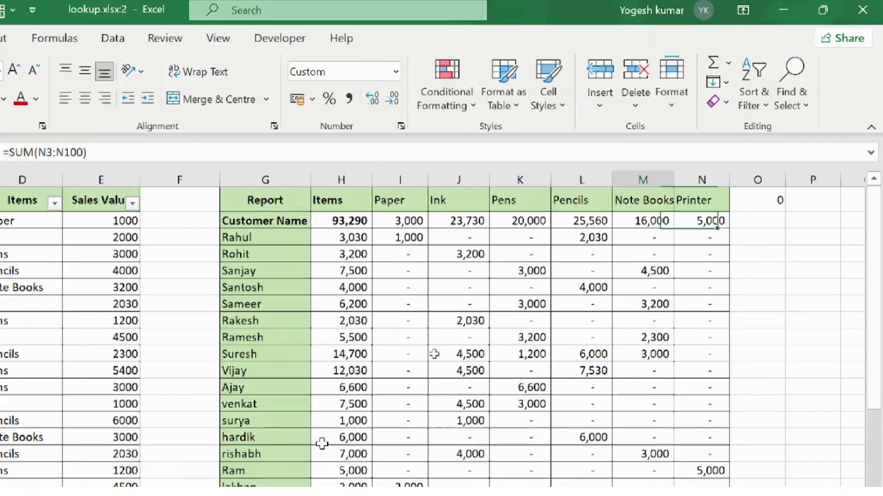
key(Left)
key(Right)
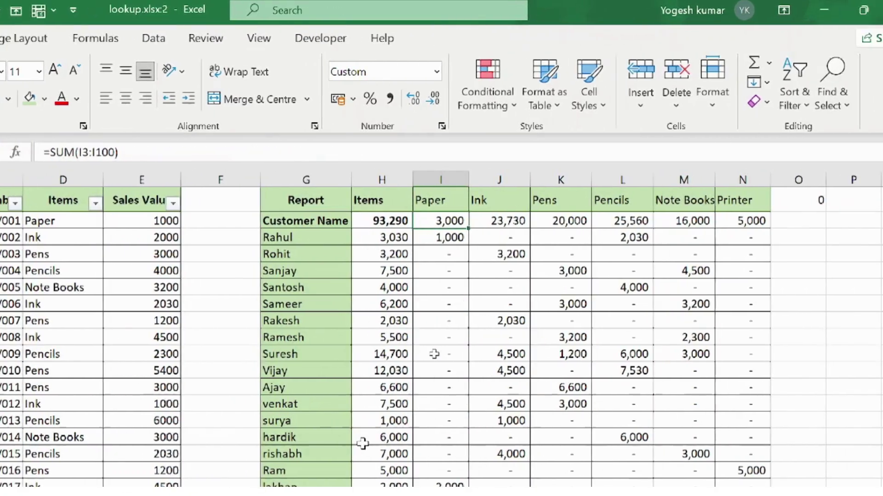
key(Left)
key(Left)
key(Right)
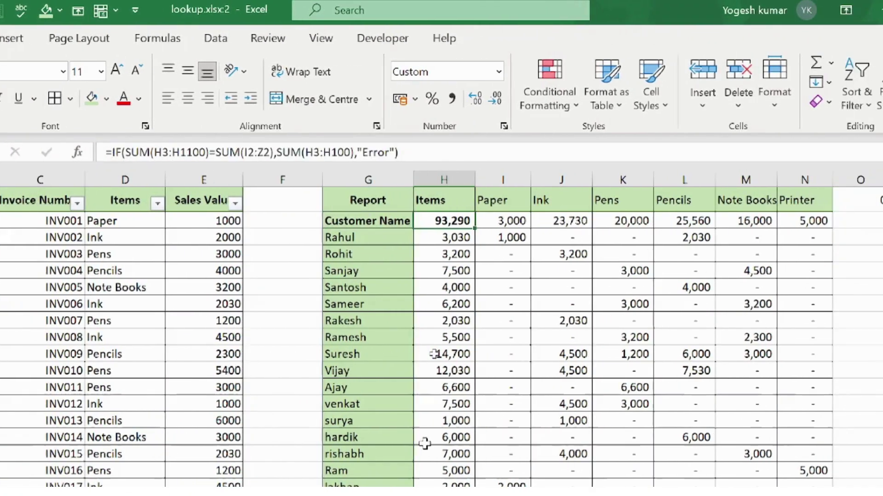
- Make the item headers in I1:O1 bold
key(Right)
key(Up)
key(shift+Right)
key(shift+Right)
key(shift+Right)
key(shift+Right)
key(shift+Right)
key(shift+Right)
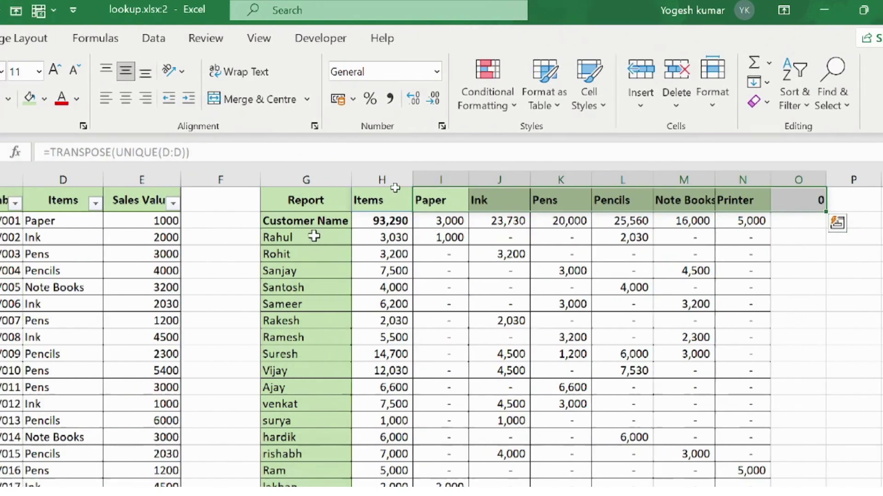
- Make the customer names in G3:G19 bold and shade the totals row H2:N2 with the lightest theme green
drag(315, 237, 319, 495)
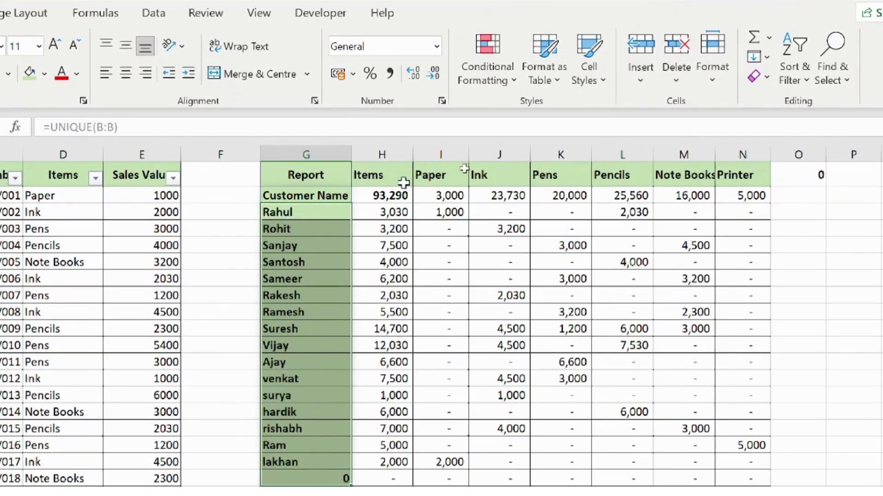
drag(388, 193, 760, 193)
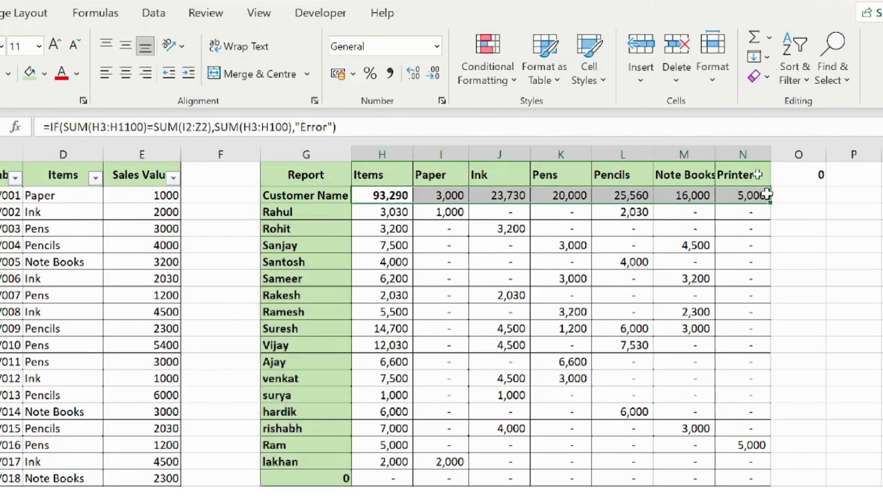
click(46, 73)
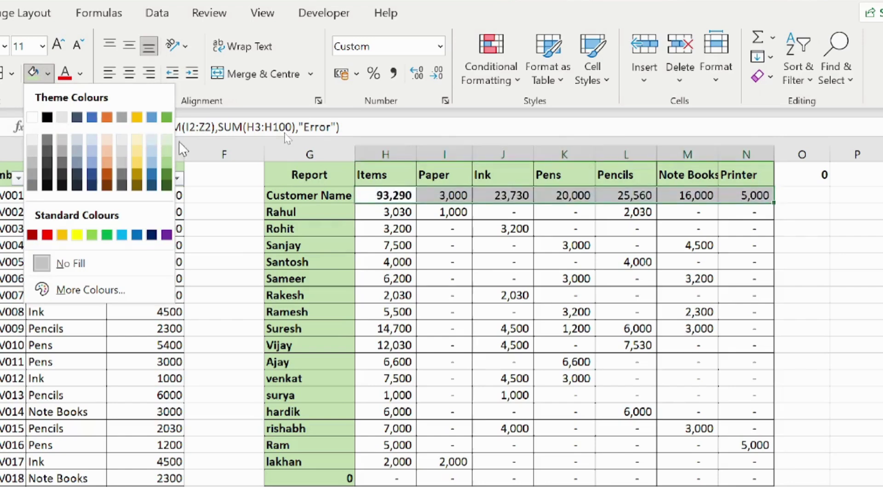
click(167, 140)
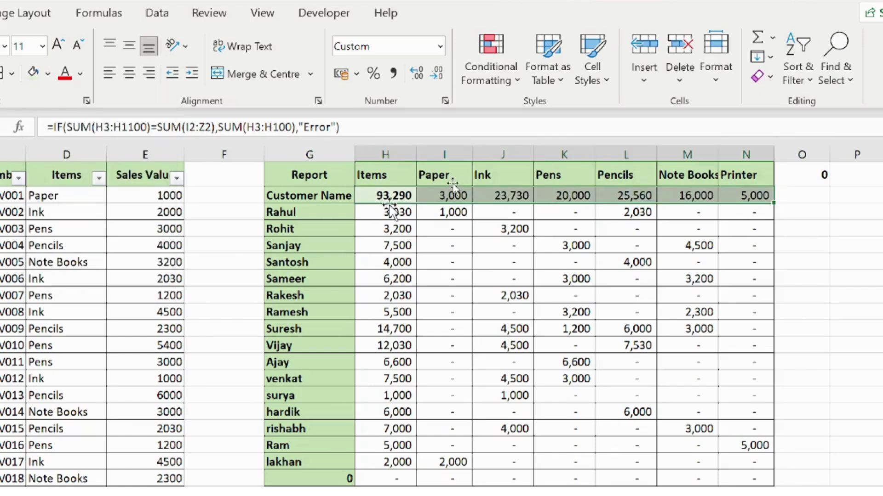
- Shade the customer totals in H3:H19 with the same lightest green as the totals row
drag(388, 213, 391, 475)
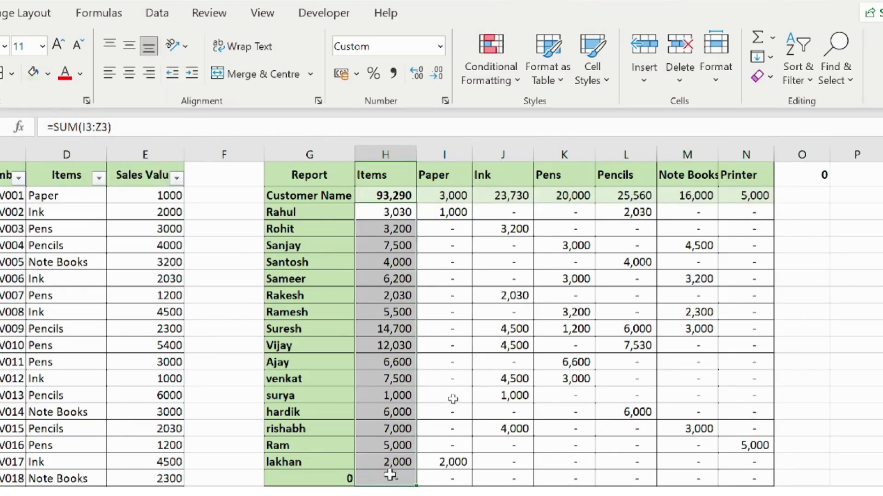
click(34, 77)
click(582, 302)
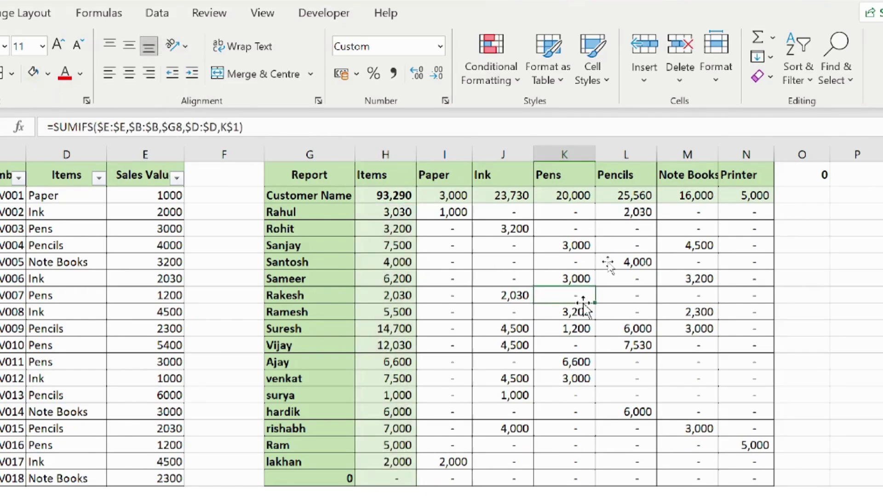
- Look over the formatted report and its source sales data, ending on the empty cell F1 between them
key(Down)
key(Down)
key(Down)
key(Down)
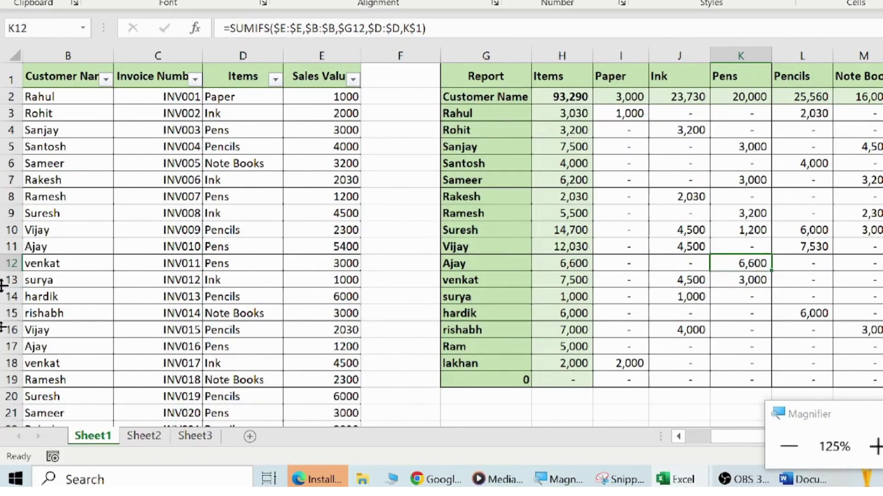
key(Up)
key(Up)
key(Up)
key(Up)
key(Left)
key(Left)
key(Left)
key(Left)
key(Left)
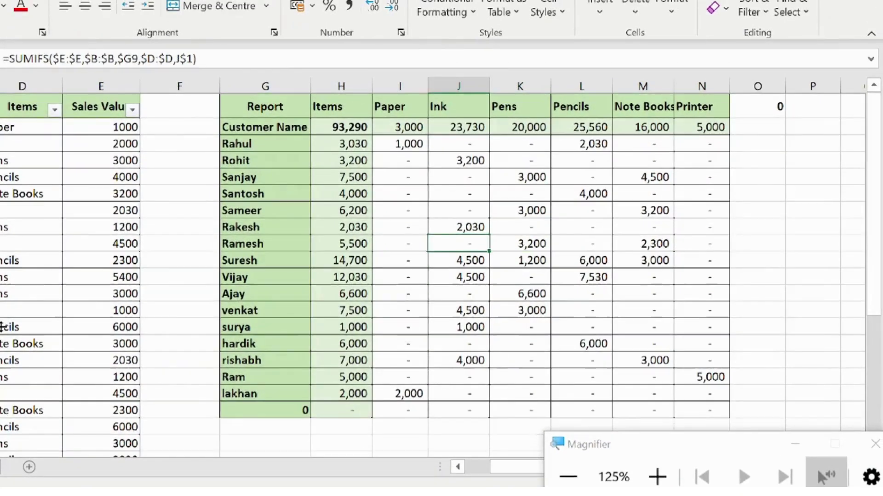
key(Up)
key(Up)
key(Up)
key(Up)
key(Up)
key(Up)
key(Up)
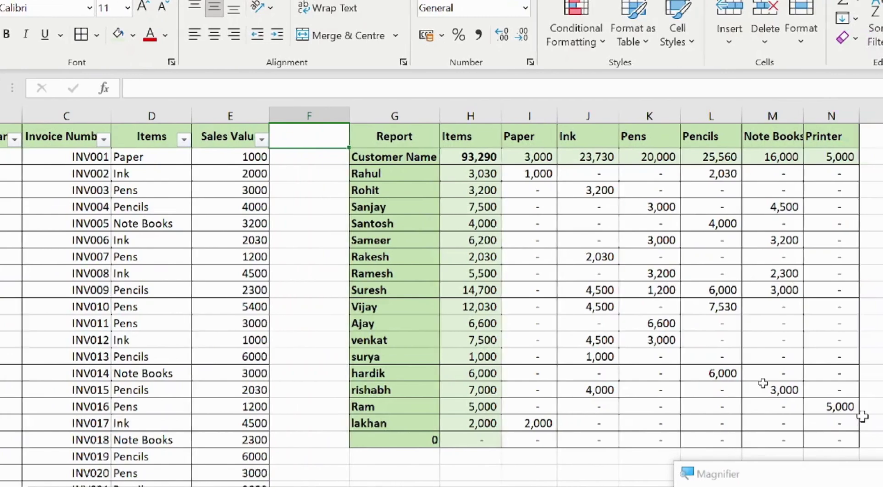
- Switch to Windows Magnifier and reduce the screen magnification to view the sales data and report together
click(826, 480)
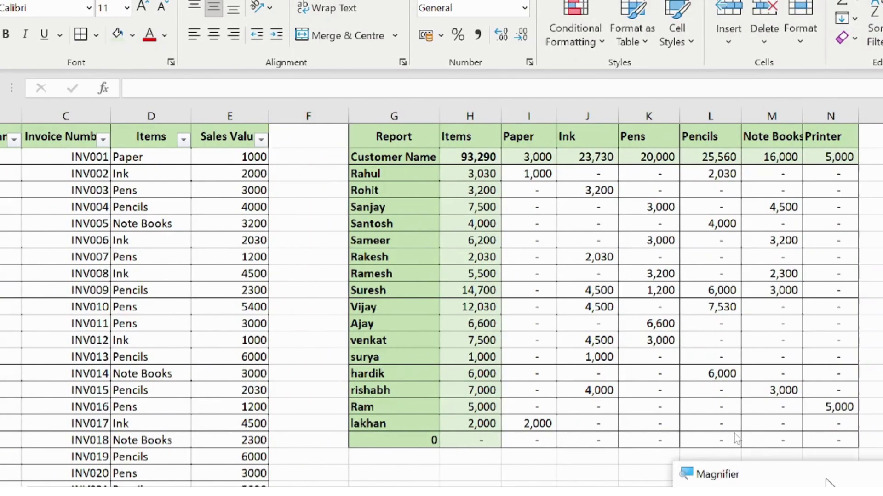
drag(826, 479, 787, 436)
click(660, 466)
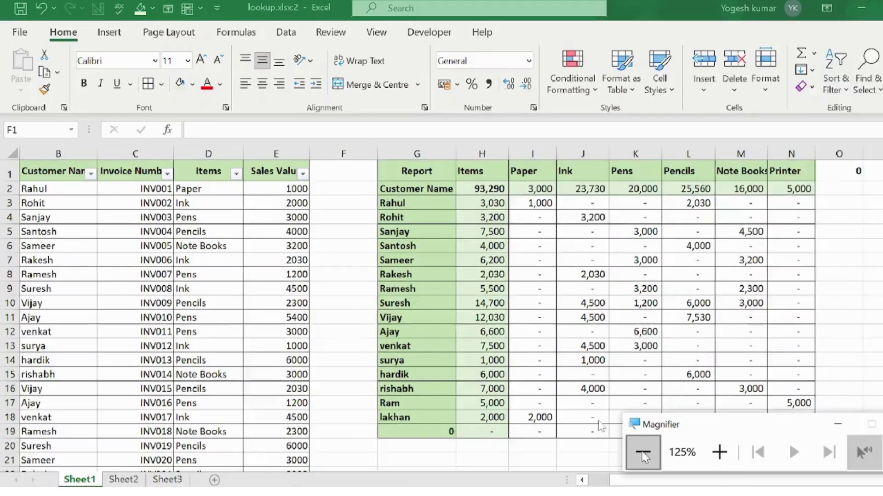